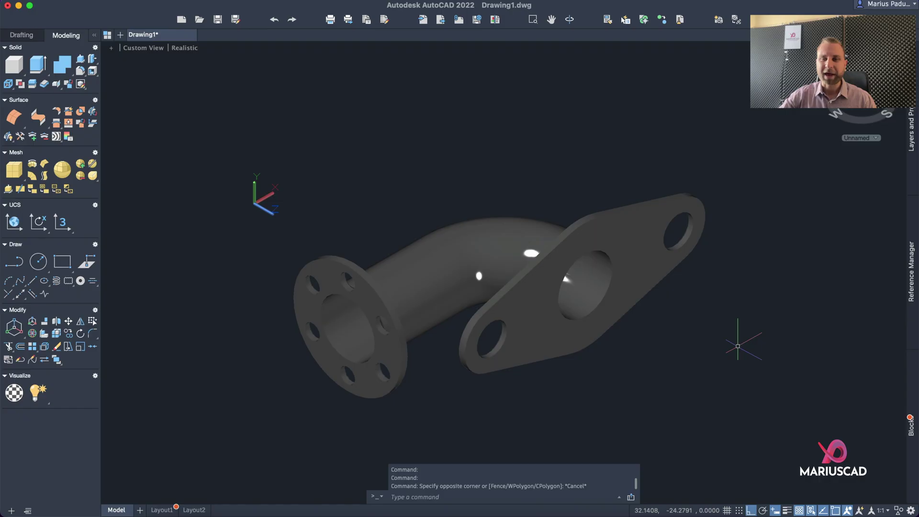
- Orbit the finished pipe elbow model to inspect it, including its oval flange
mouse_move(732, 344)
shift+middle_down()
mouse_move(716, 363)
mouse_move(772, 315)
mouse_move(716, 343)
mouse_move(730, 322)
mouse_move(672, 293)
mouse_move(759, 369)
mouse_move(684, 353)
mouse_move(710, 351)
mouse_move(746, 302)
mouse_move(619, 328)
mouse_move(747, 354)
mouse_move(667, 335)
mouse_move(718, 345)
mouse_move(732, 367)
mouse_move(661, 366)
mouse_move(702, 322)
shift+middle_up()
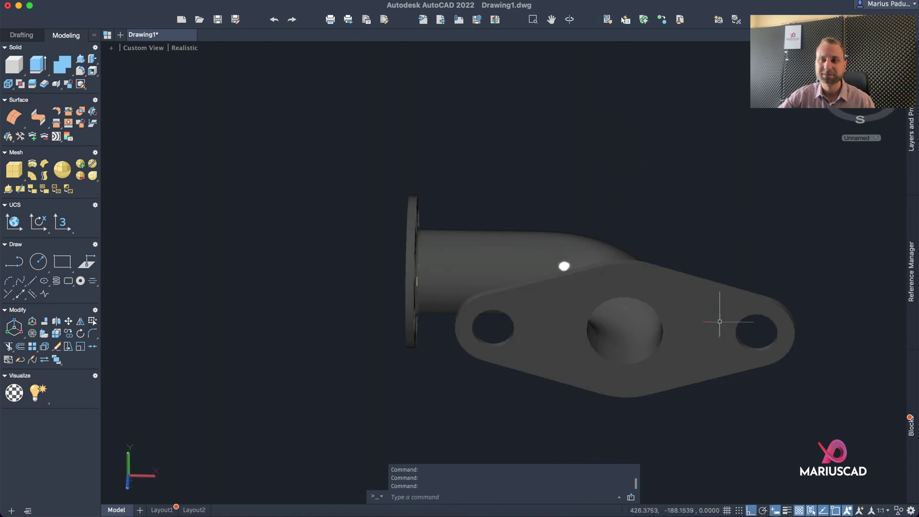
mouse_move(778, 288)
shift+middle_down()
mouse_move(821, 359)
mouse_move(770, 291)
mouse_move(778, 318)
shift+middle_up()
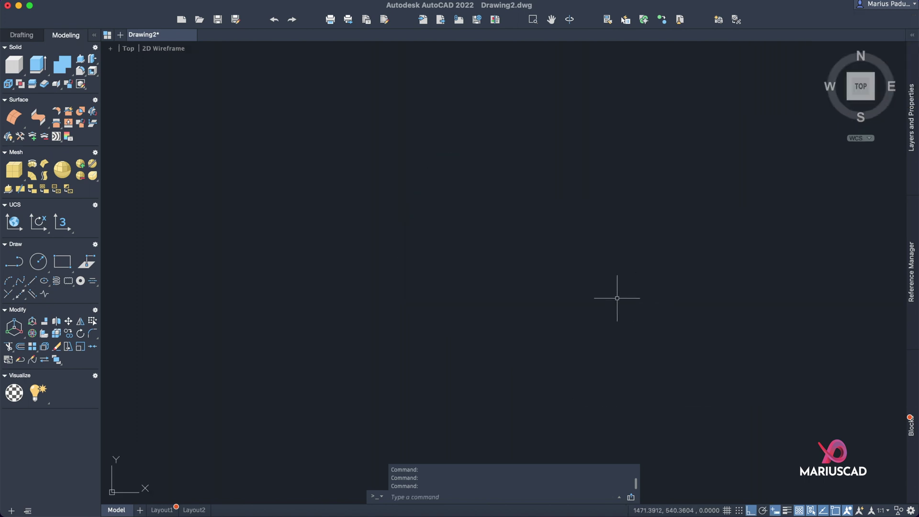
- In the UNITS dialog, set length precision 0.00, angle precision 0.0 and insertion scale Centimeters
text(units)
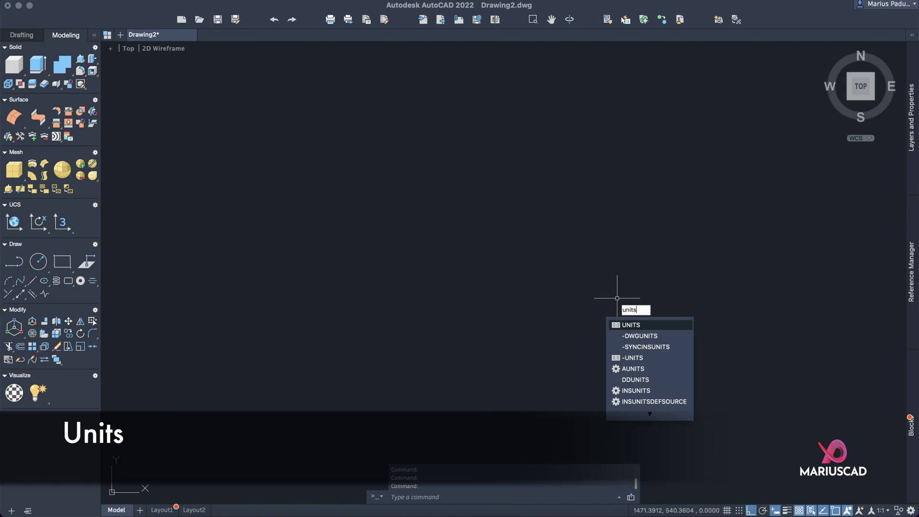
key(Return)
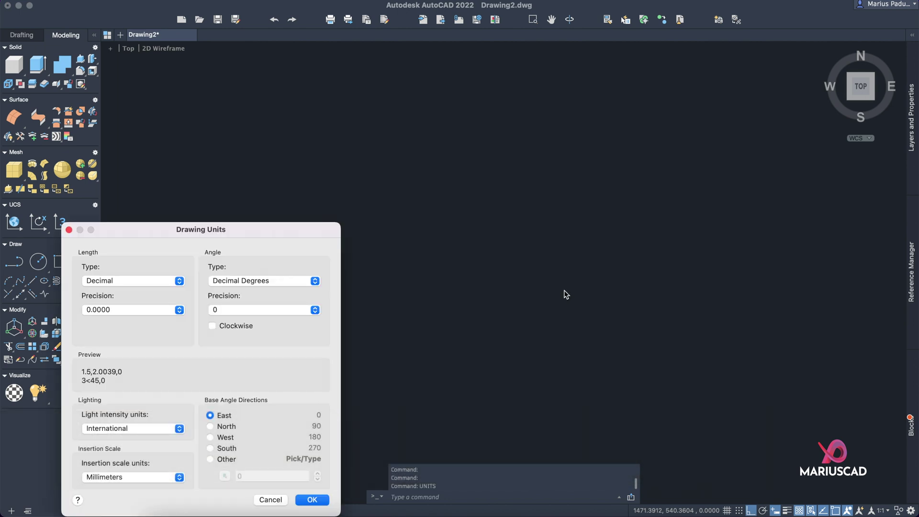
drag(301, 230, 575, 92)
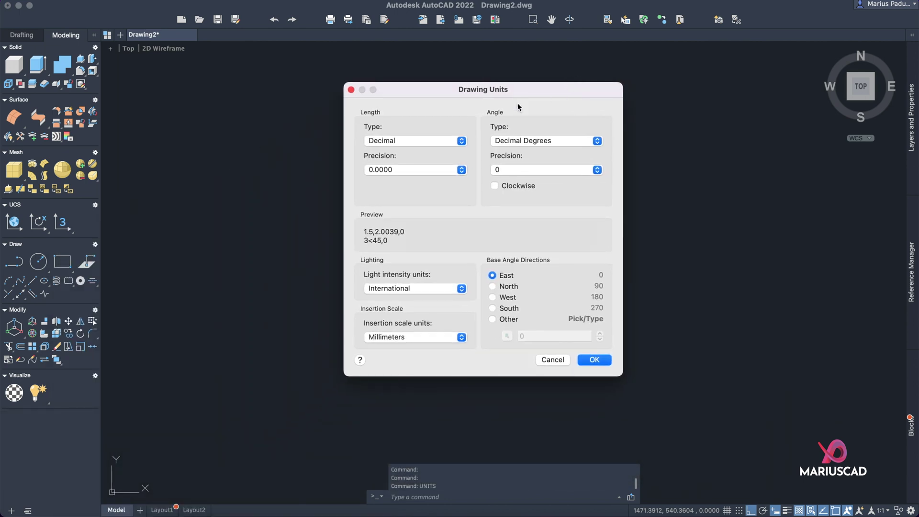
click(461, 170)
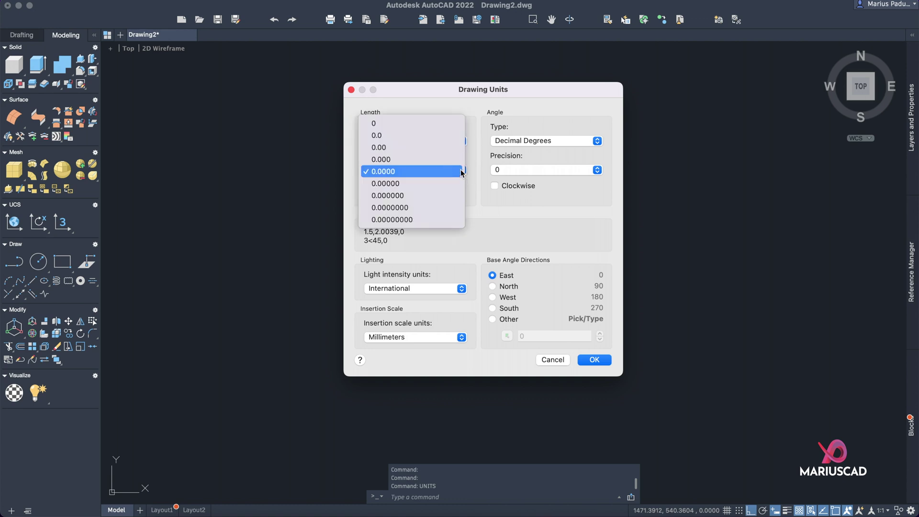
click(454, 148)
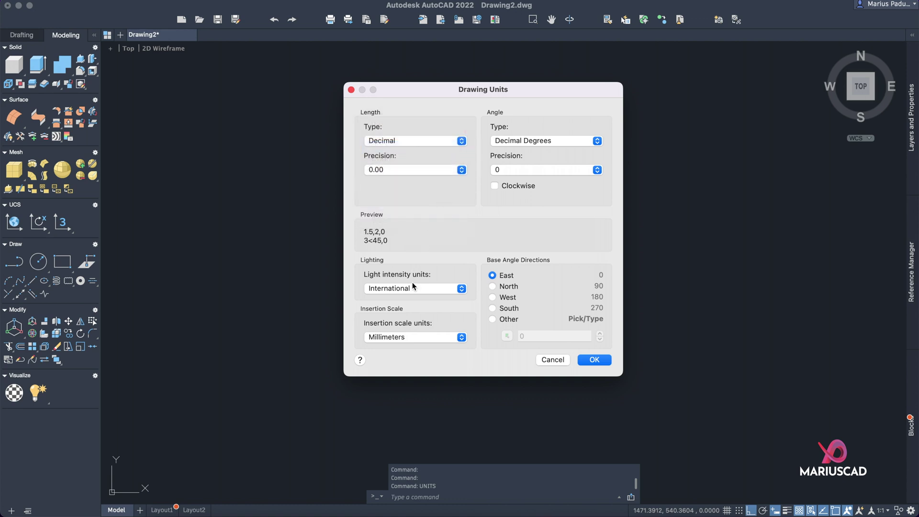
click(402, 338)
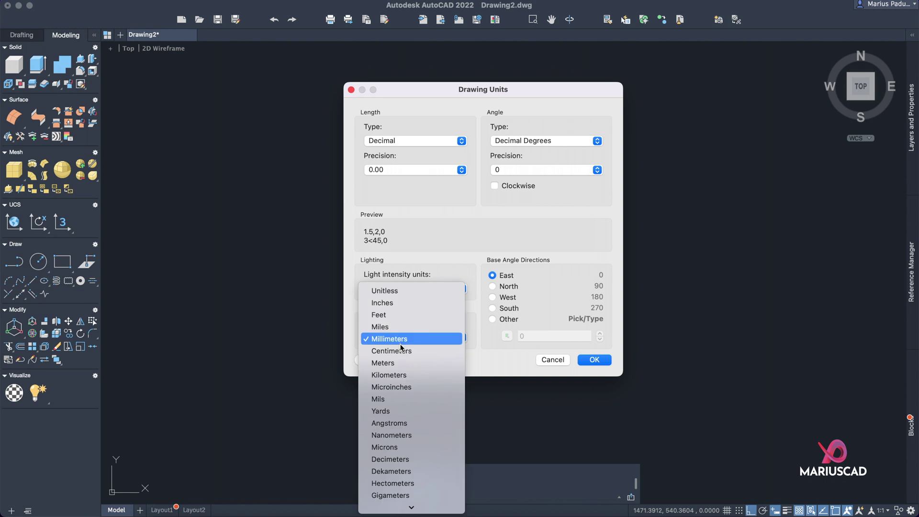
click(401, 351)
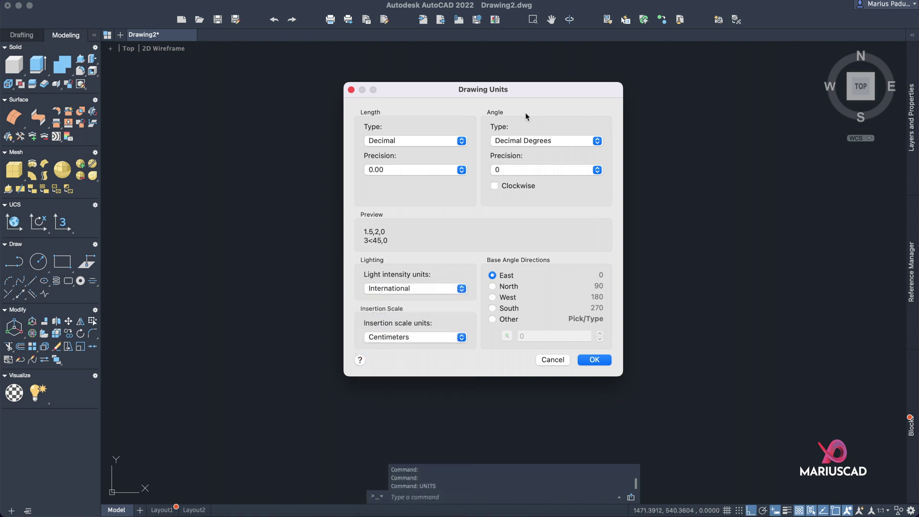
click(537, 171)
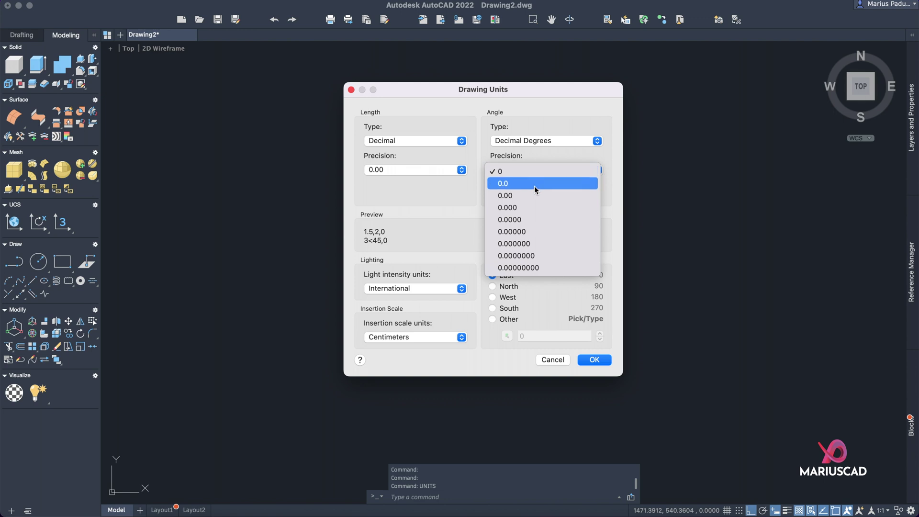
click(534, 186)
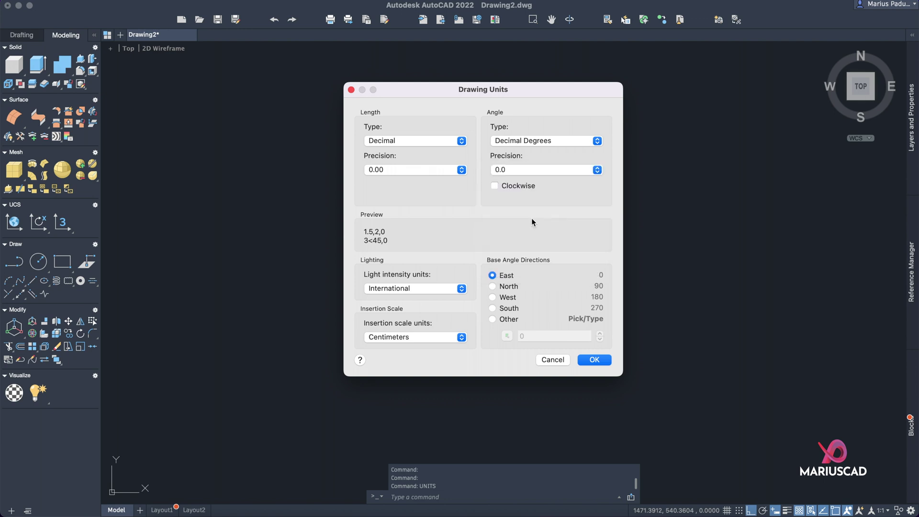
click(592, 361)
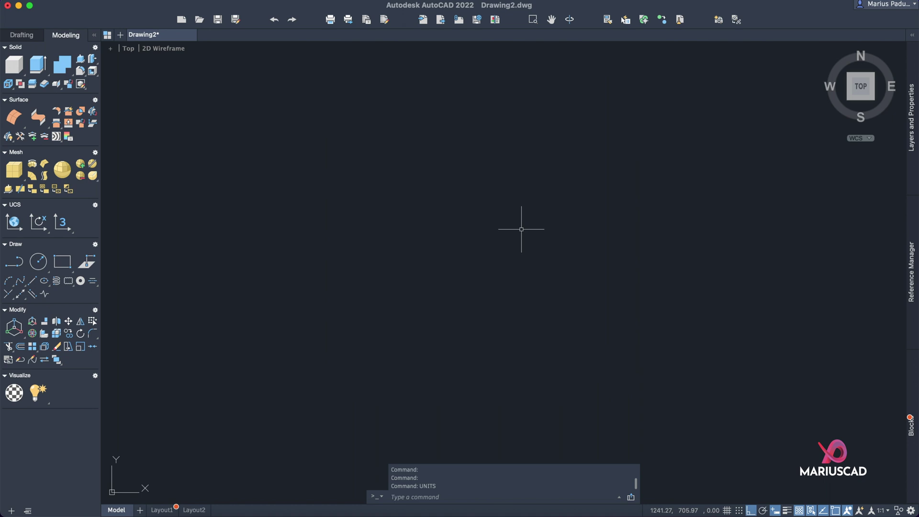
text(dse)
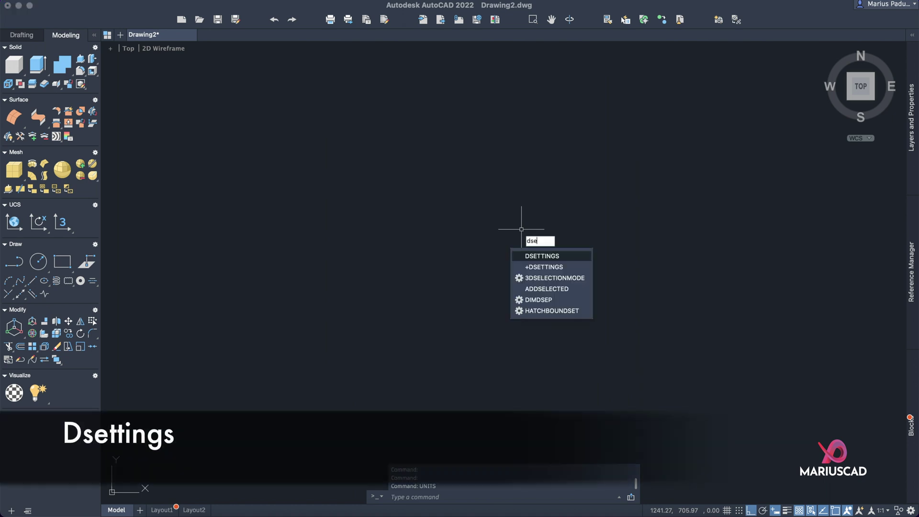
key(Return)
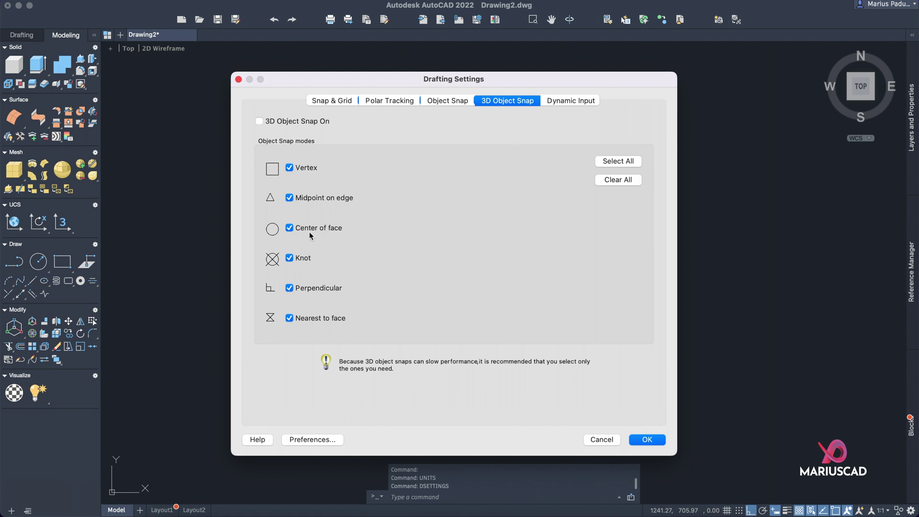
click(434, 103)
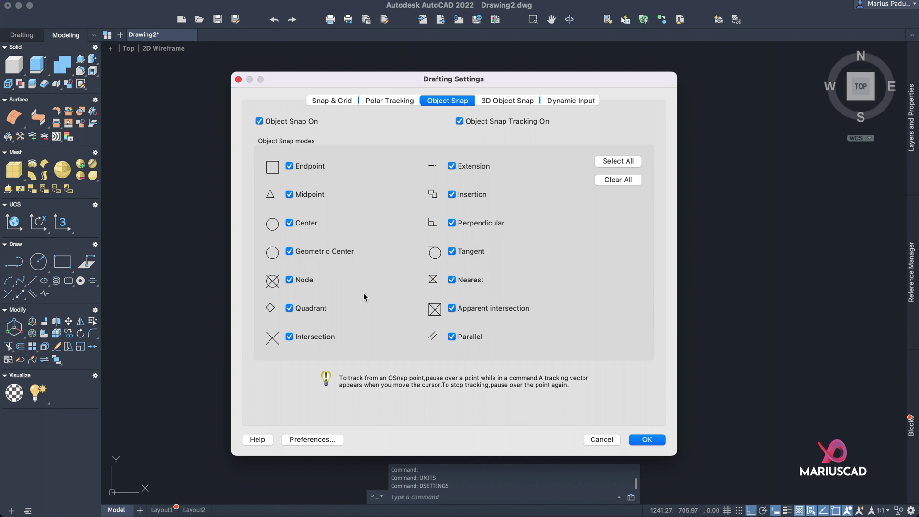
key(Return)
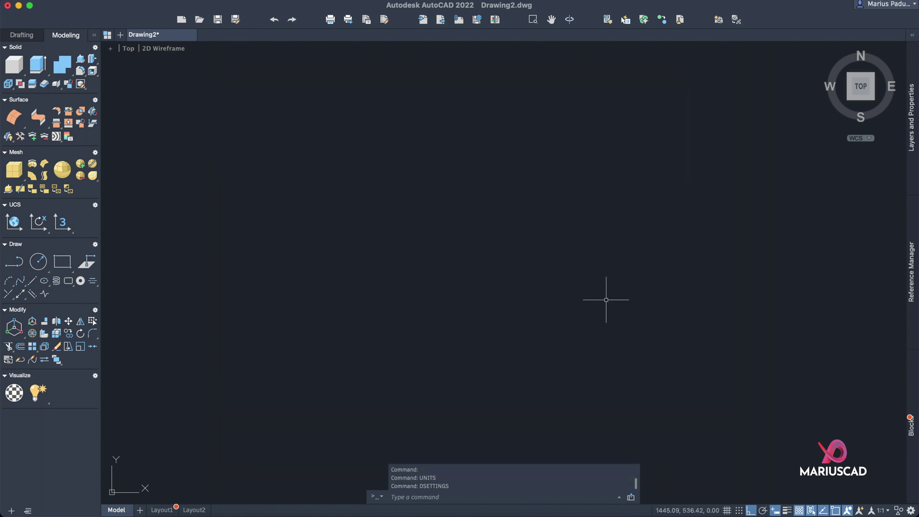
- Draw a polyline path running 10 units right, then 5 units down
text(pline)
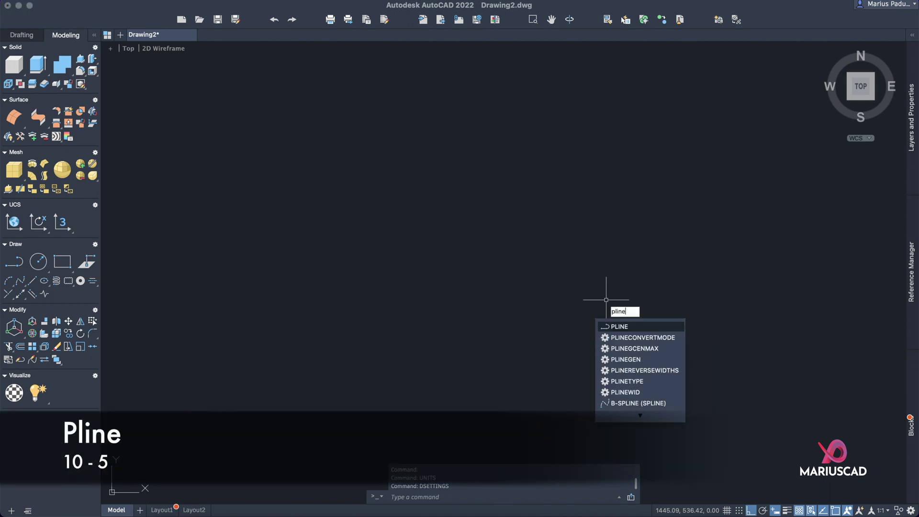
key(Return)
click(349, 233)
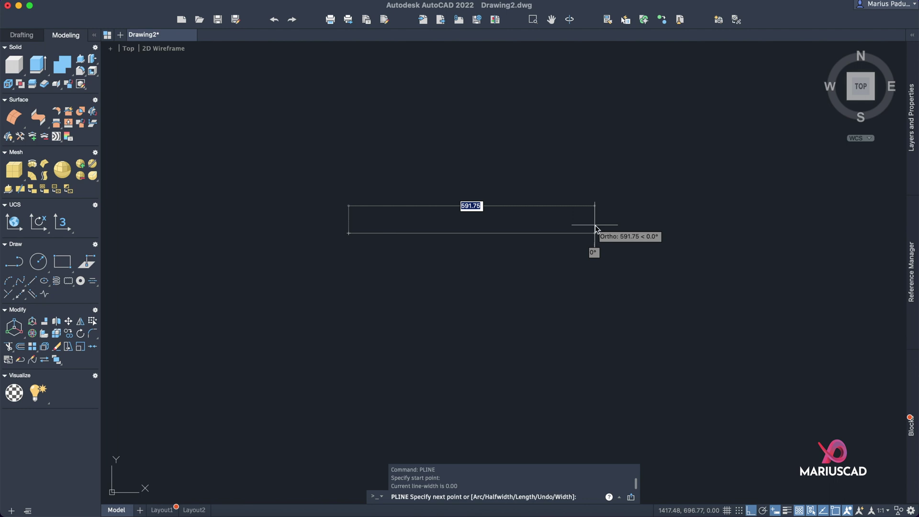
text(10)
key(Return)
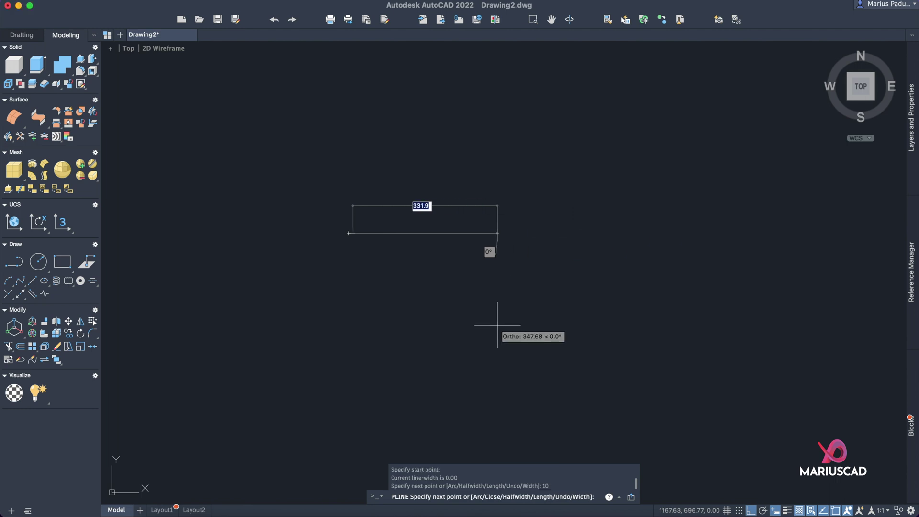
text(5)
key(Return)
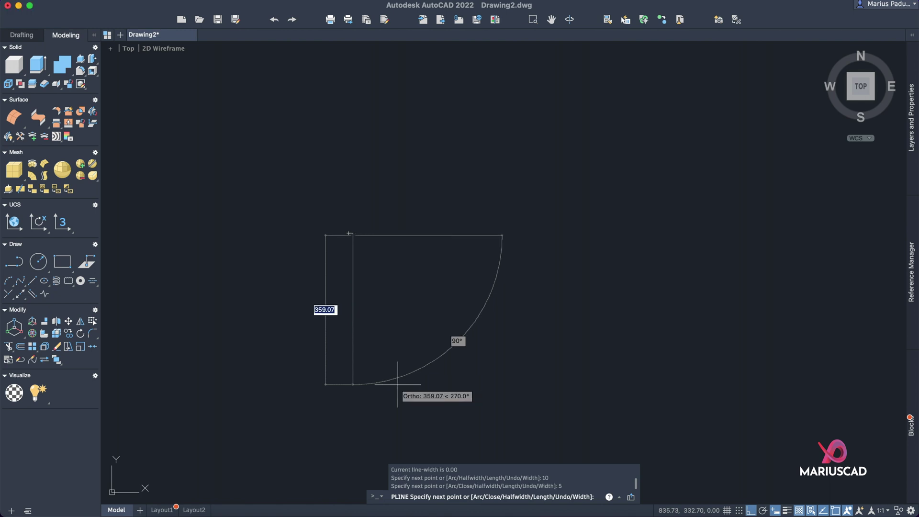
key(Escape)
middle_click(421, 232)
middle_click(420, 231)
click(485, 172)
click(353, 181)
key(Escape)
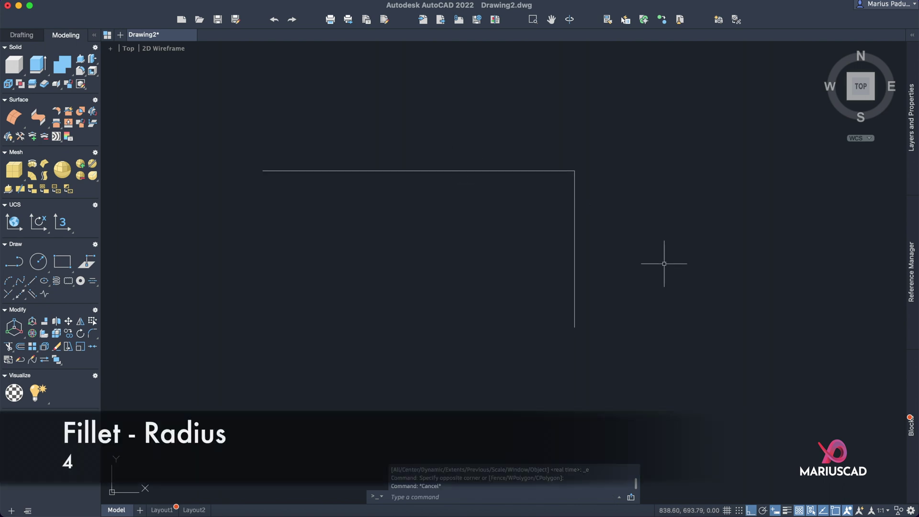
- Round the path's corner with a radius-4 fillet and view it in 3D
text(fillet)
key(Return)
text(r)
key(Return)
text(4)
key(Return)
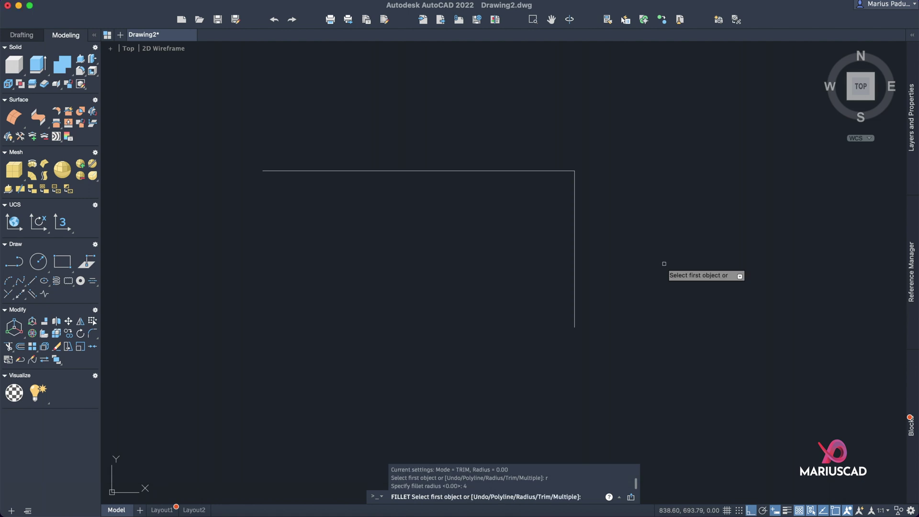
click(575, 245)
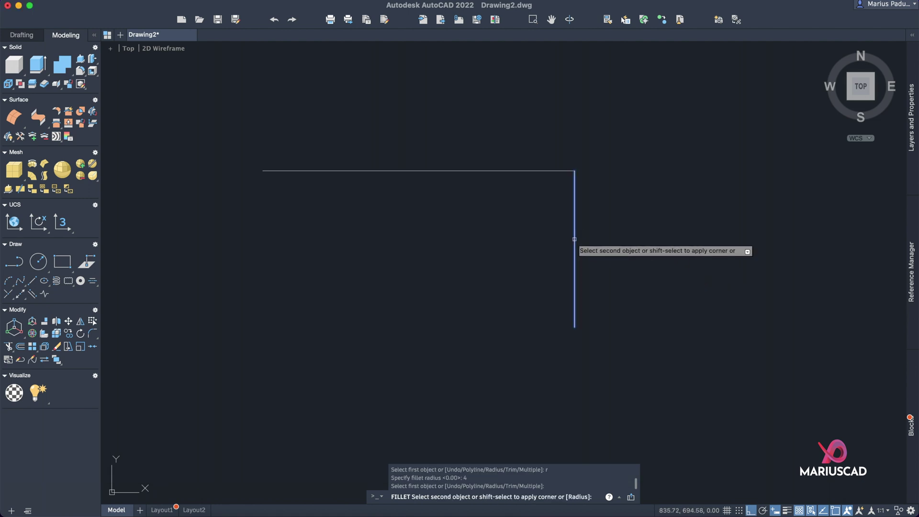
click(523, 171)
middle_drag(620, 134, 721, 142)
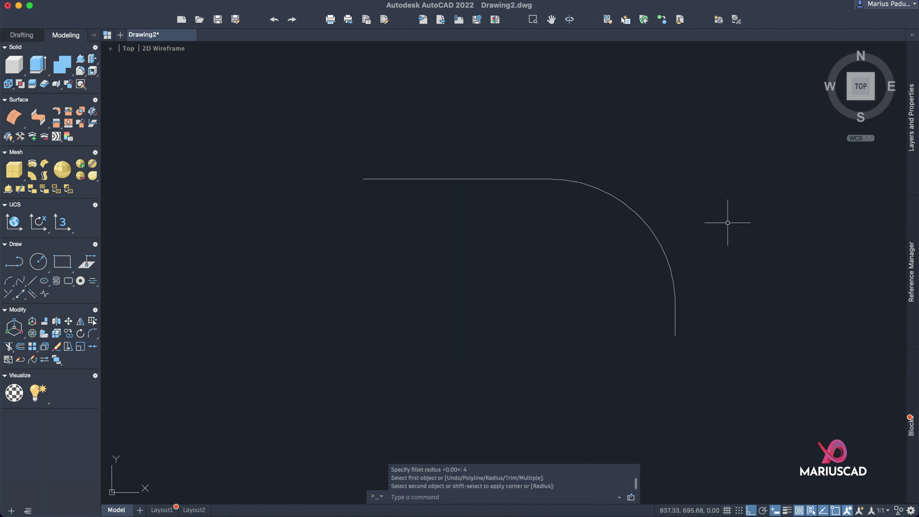
shift+middle_drag(796, 73, 548, 311)
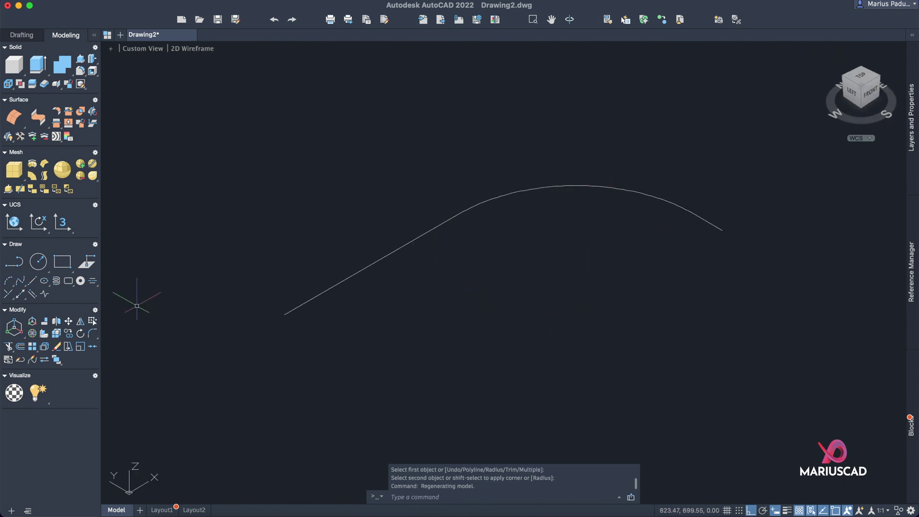
- Switch to the Left view, align the UCS to it with UCS View, then orbit back
drag(857, 95, 855, 98)
click(854, 97)
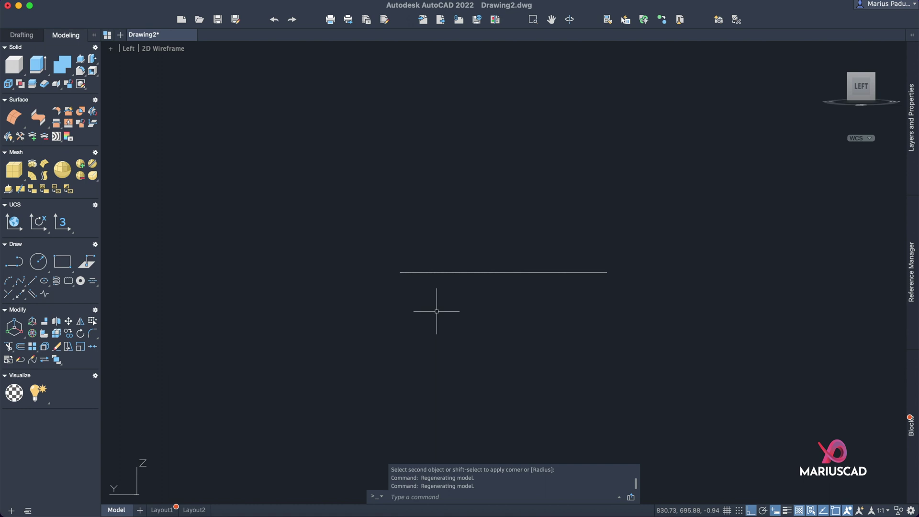
text(ucs)
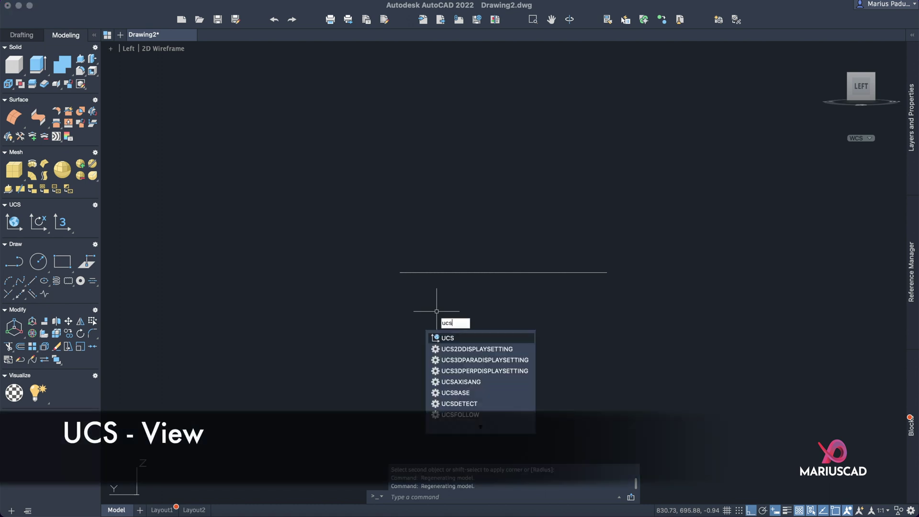
key(Return)
text(view)
key(Return)
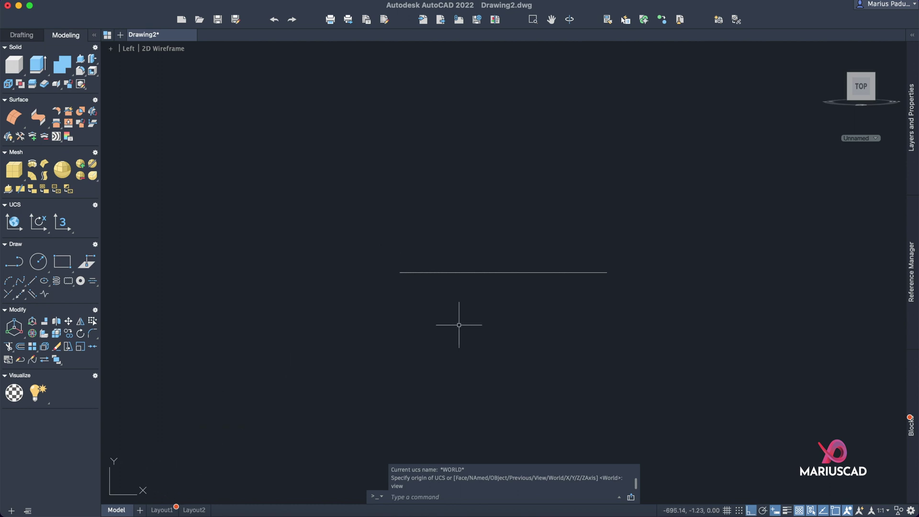
shift+middle_drag(682, 238, 628, 279)
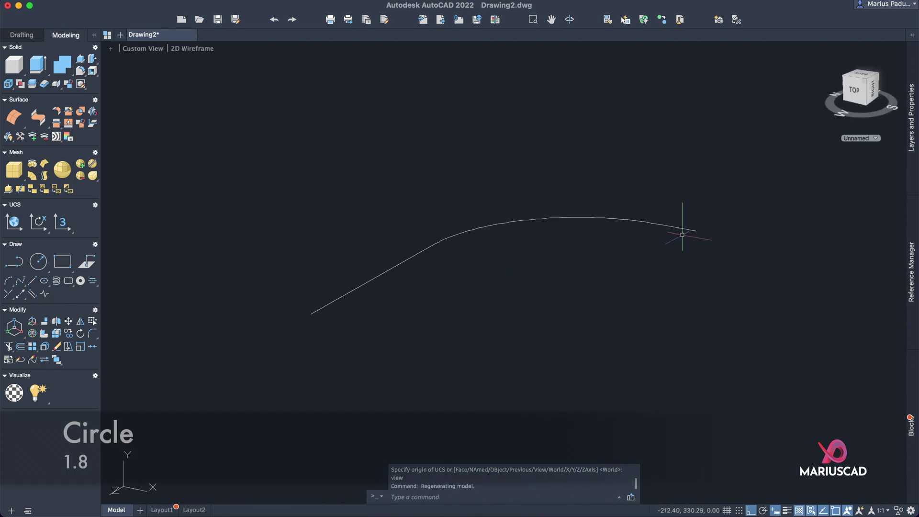
- Draw a radius-2 circle concentric with the profile circle and switch to the Shaded visual style
text(circle)
key(Return)
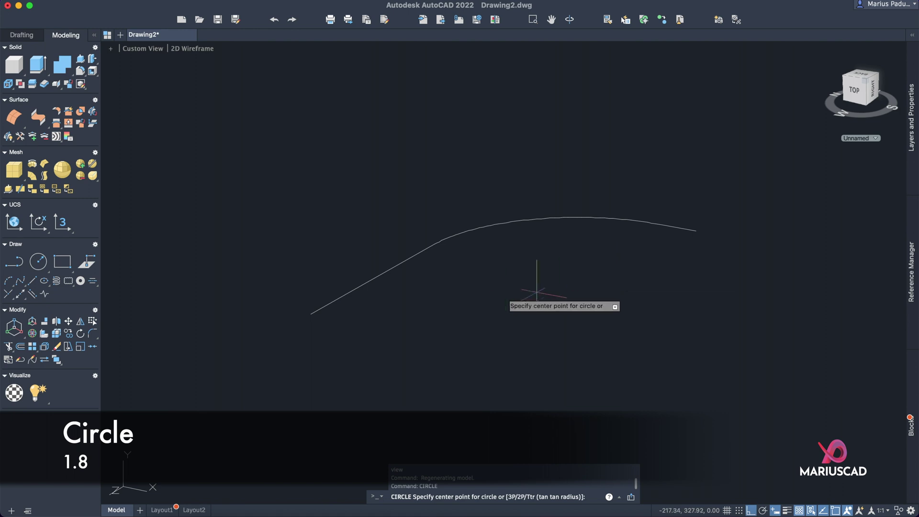
click(311, 314)
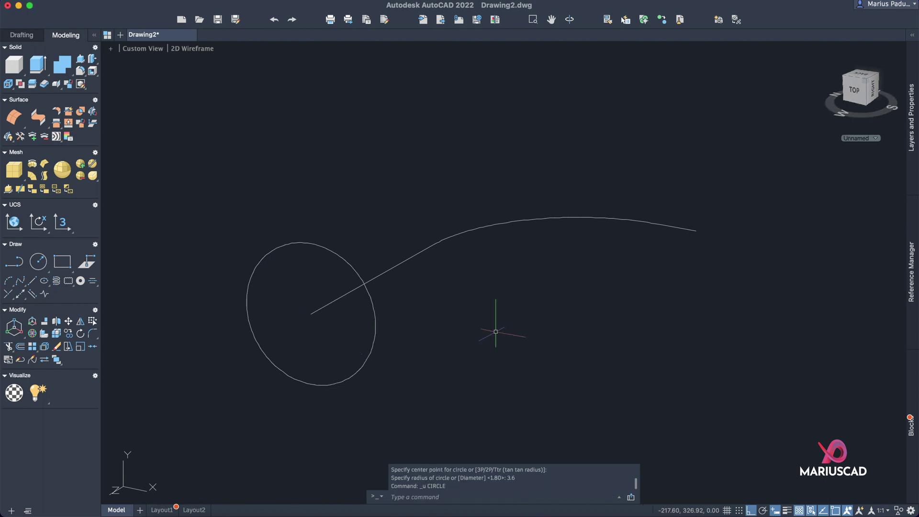
text(cir)
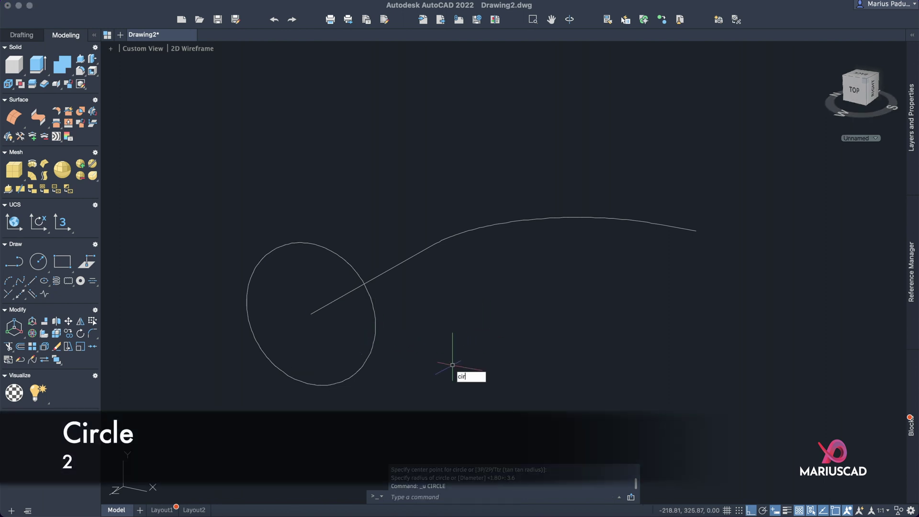
key(Return)
click(311, 314)
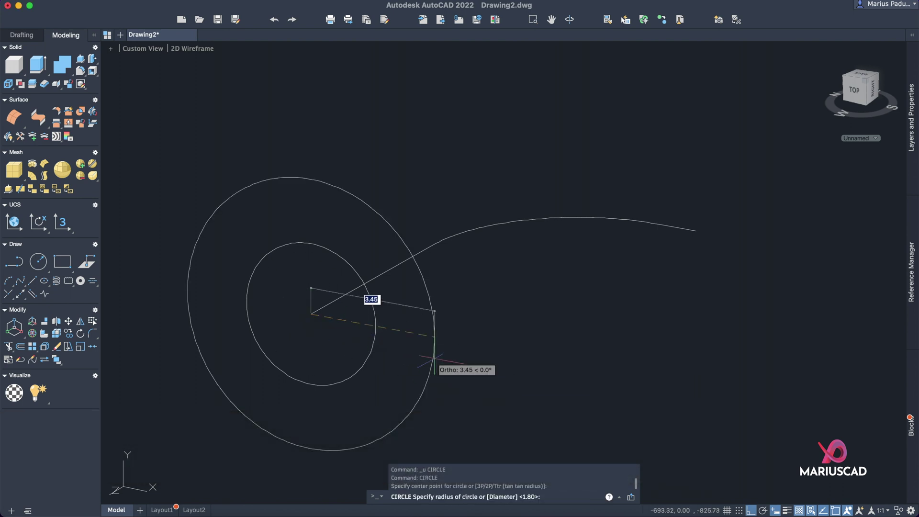
text(2)
key(Return)
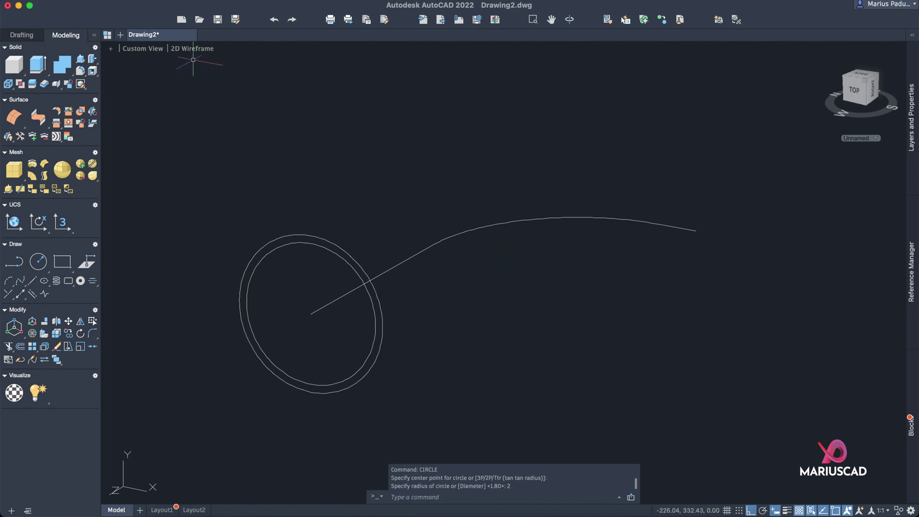
click(192, 50)
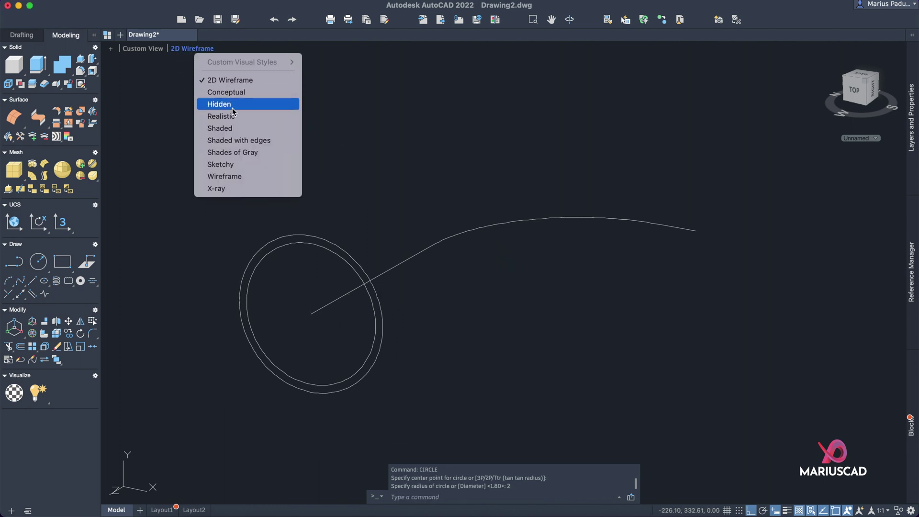
click(240, 130)
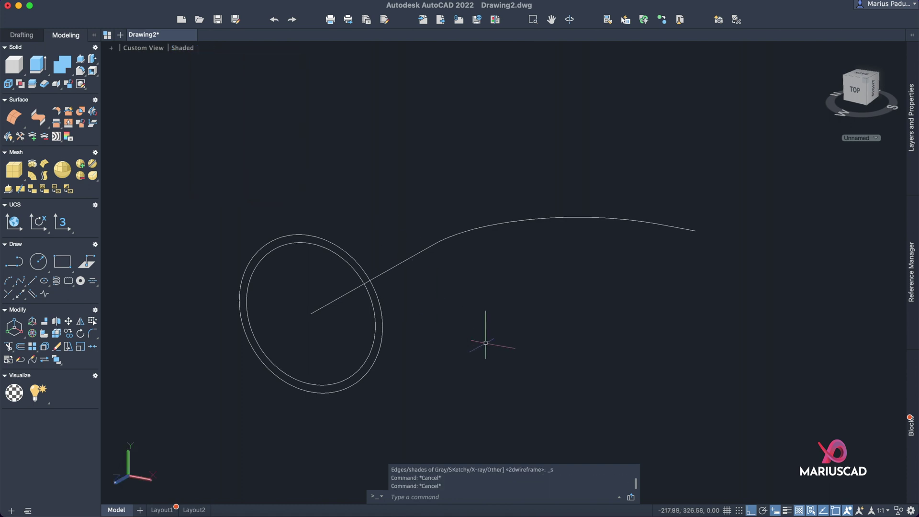
- Sweep both concentric circles along the filleted curve
text(sweep)
key(Return)
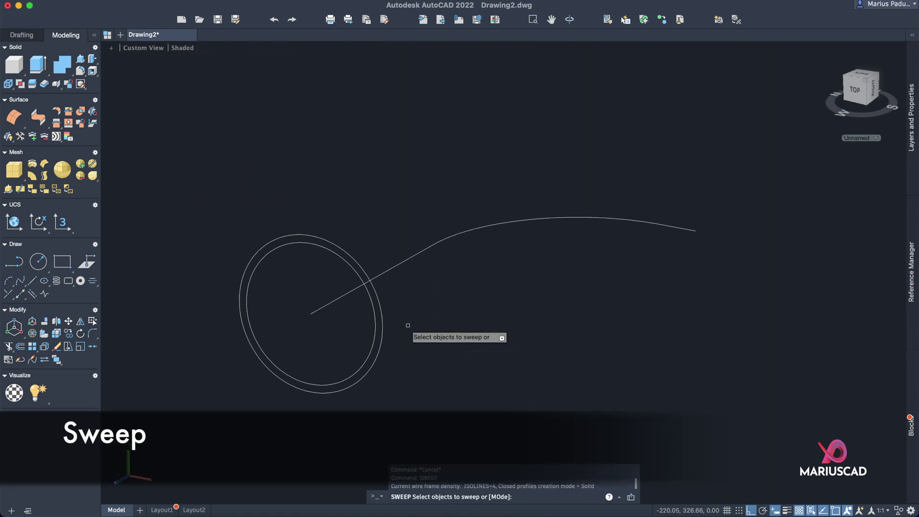
click(404, 334)
click(380, 330)
key(Return)
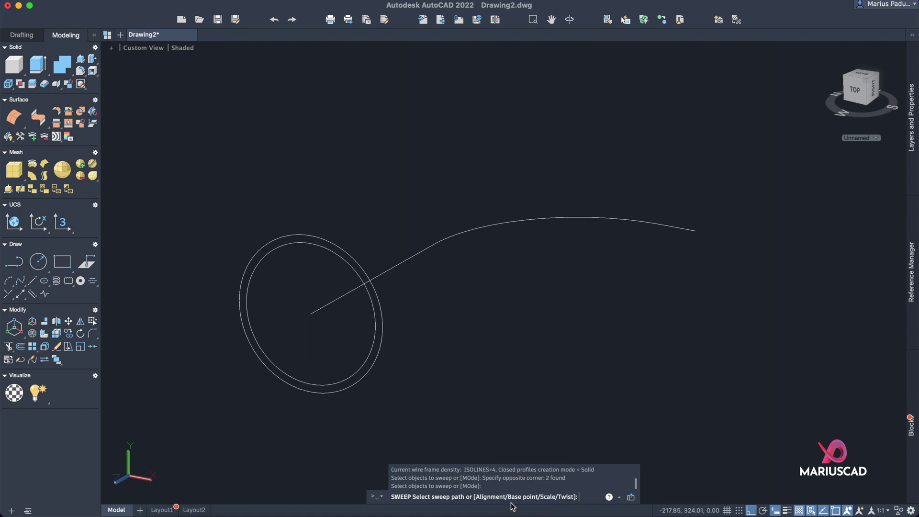
click(388, 271)
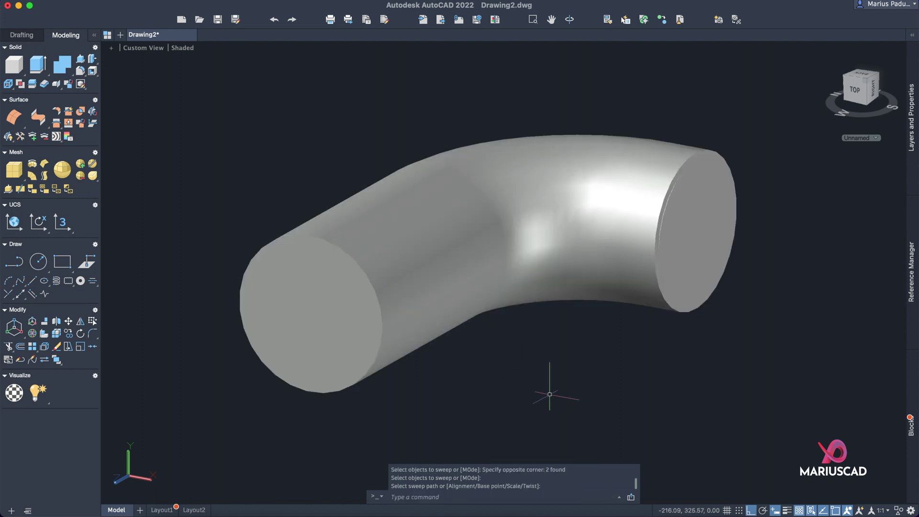
key(Return)
key(Escape)
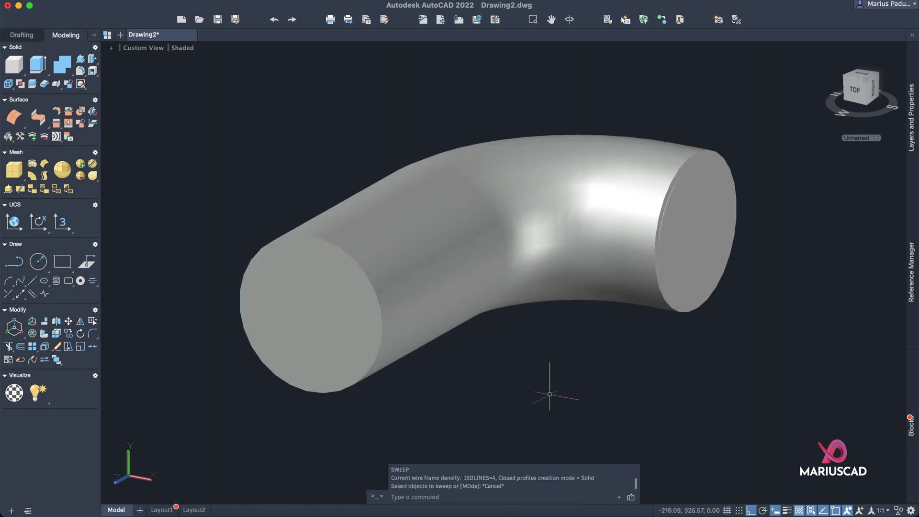
- Confirm in the Properties palette that the selection shows 3D Solid (2)
click(357, 300)
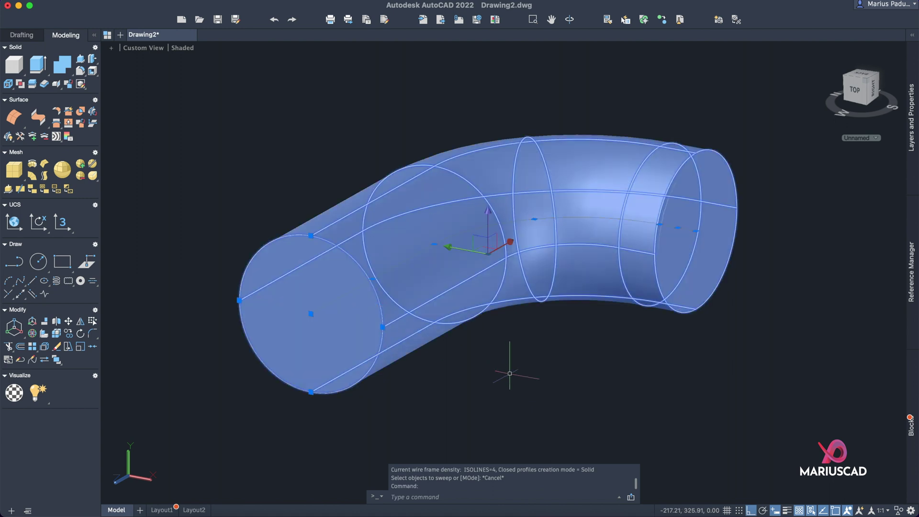
click(911, 118)
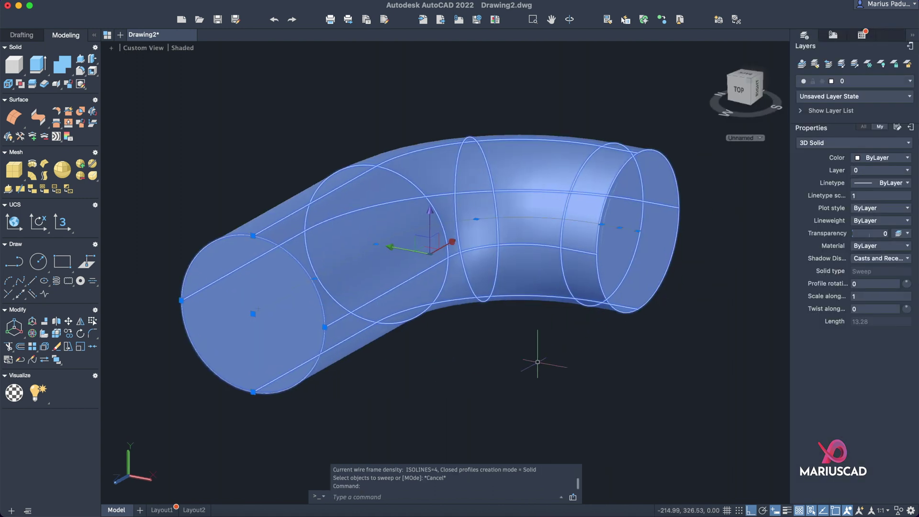
key(Escape)
click(517, 404)
click(266, 120)
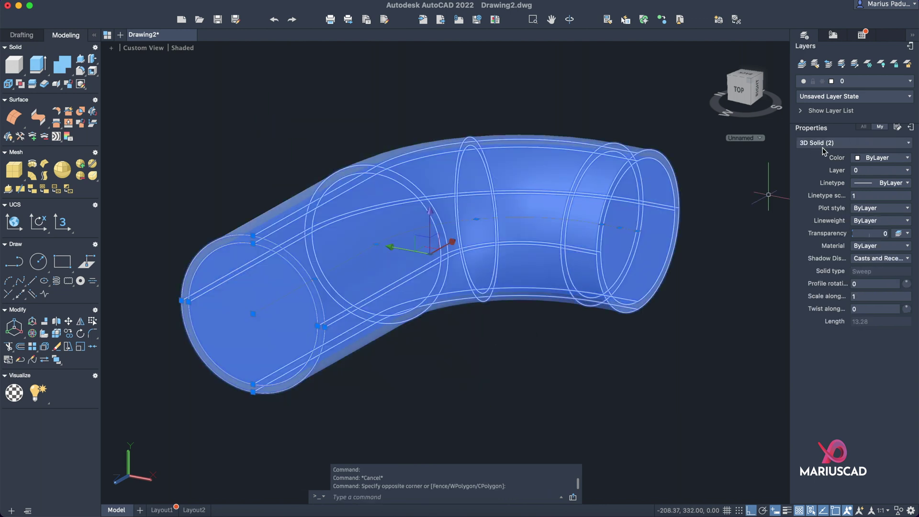
click(909, 37)
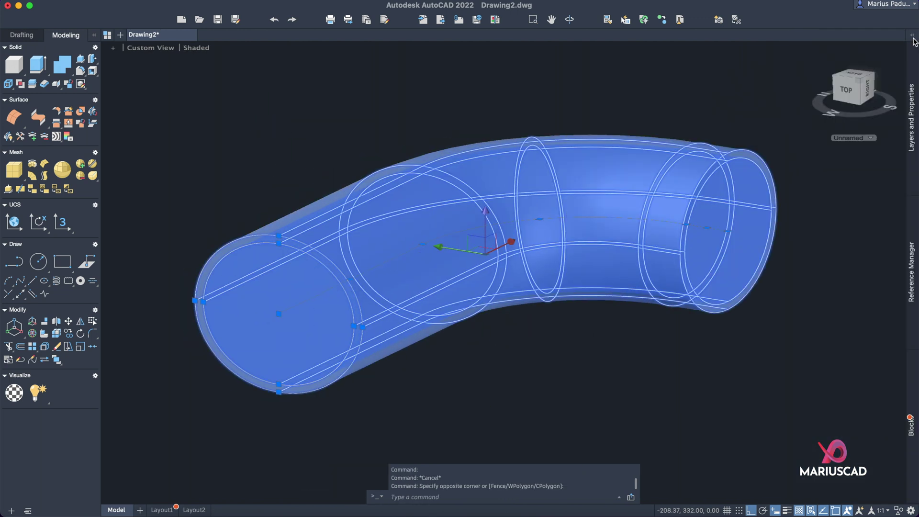
key(Escape)
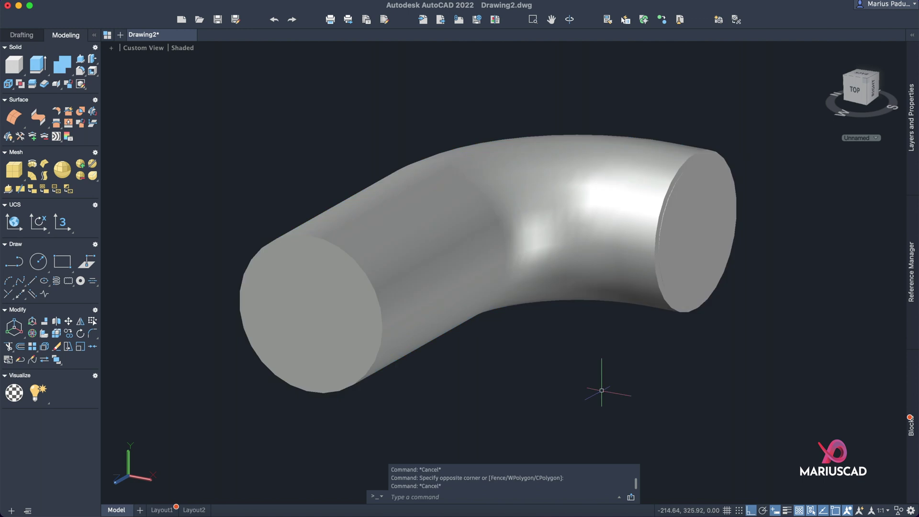
- Subtract the inner swept tube from the outer tube
text(sub)
key(Down)
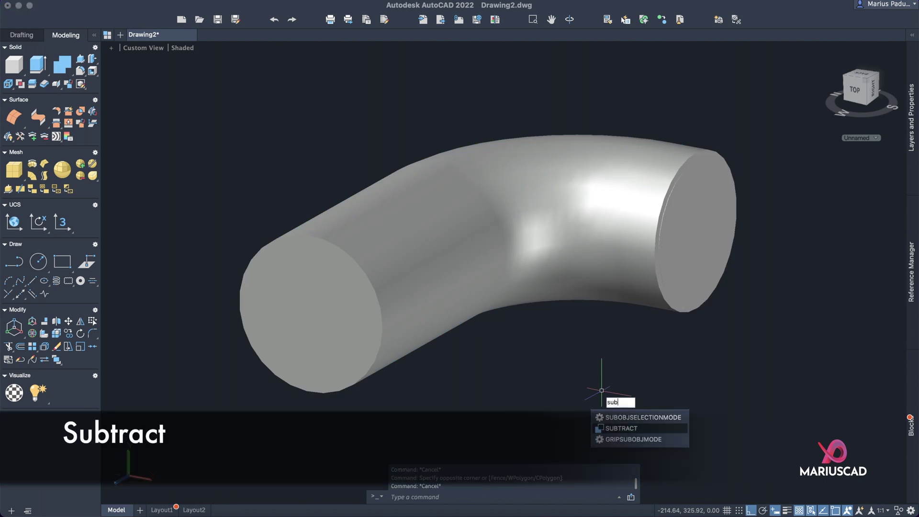
key(Return)
click(464, 291)
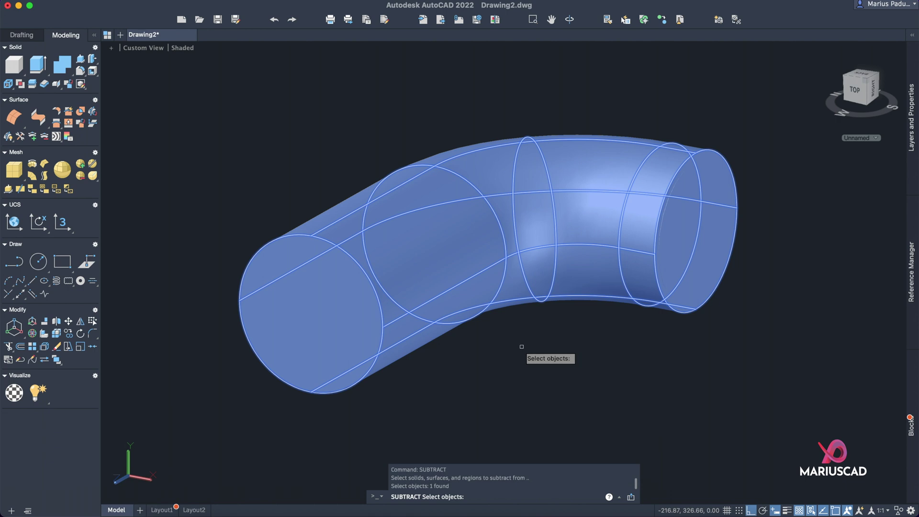
key(Return)
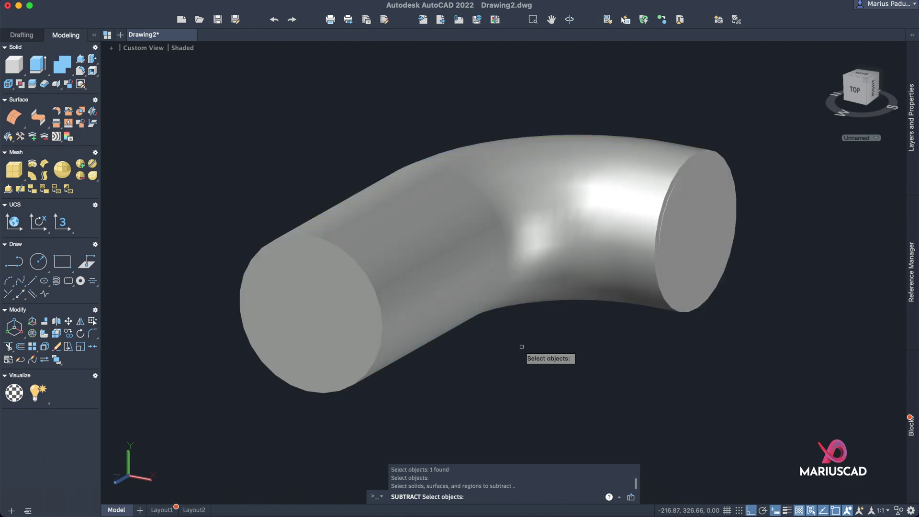
click(305, 299)
click(544, 411)
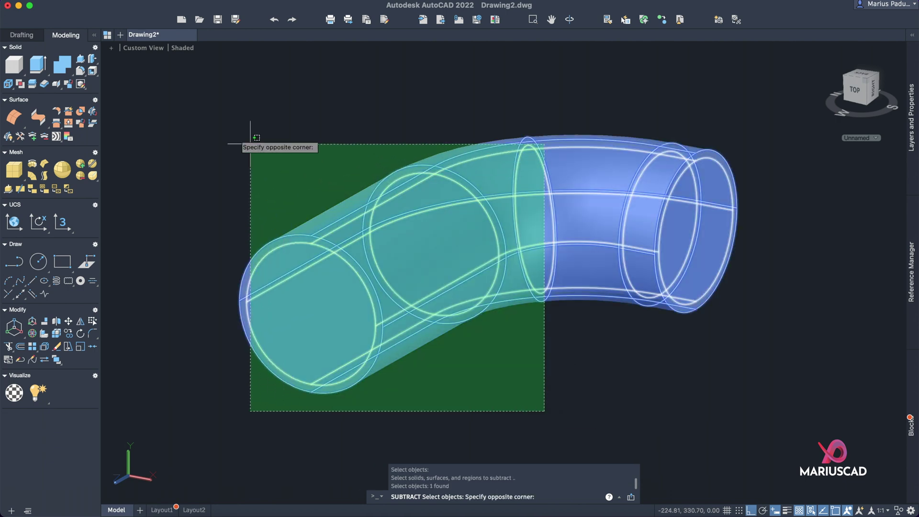
click(246, 144)
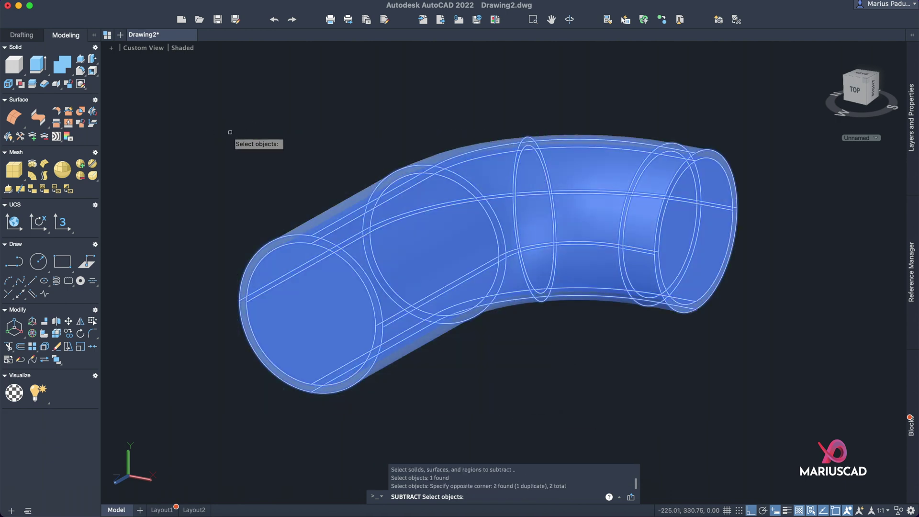
shift+click(609, 162)
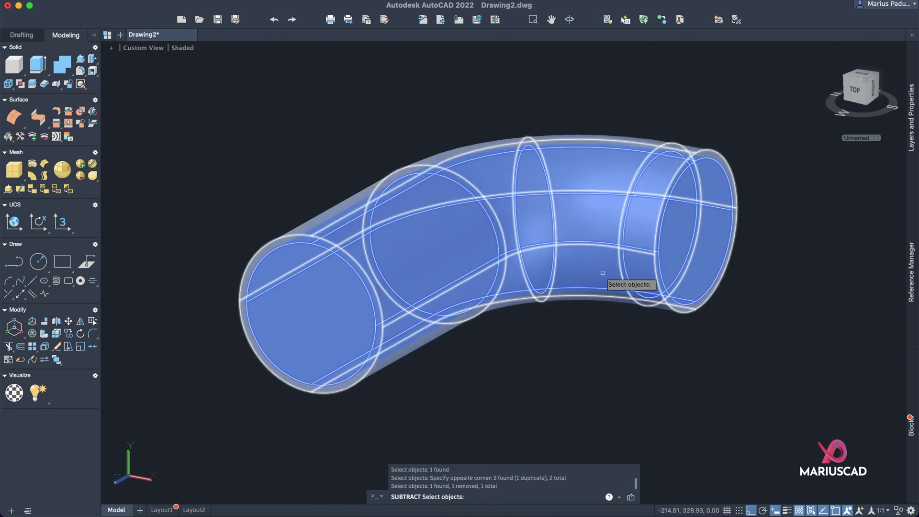
key(Return)
- Orbit the pipe to inspect its hollow end
mouse_move(613, 319)
shift+middle_down()
mouse_move(521, 347)
mouse_move(596, 302)
shift+middle_up()
mouse_move(704, 261)
shift+middle_down()
mouse_move(635, 295)
mouse_move(445, 322)
mouse_move(622, 281)
shift+middle_up()
mouse_move(473, 381)
shift+middle_down()
mouse_move(450, 410)
mouse_move(620, 389)
mouse_move(454, 390)
mouse_move(518, 382)
shift+middle_up()
mouse_move(365, 425)
shift+middle_down()
mouse_move(488, 406)
mouse_move(501, 383)
shift+middle_up()
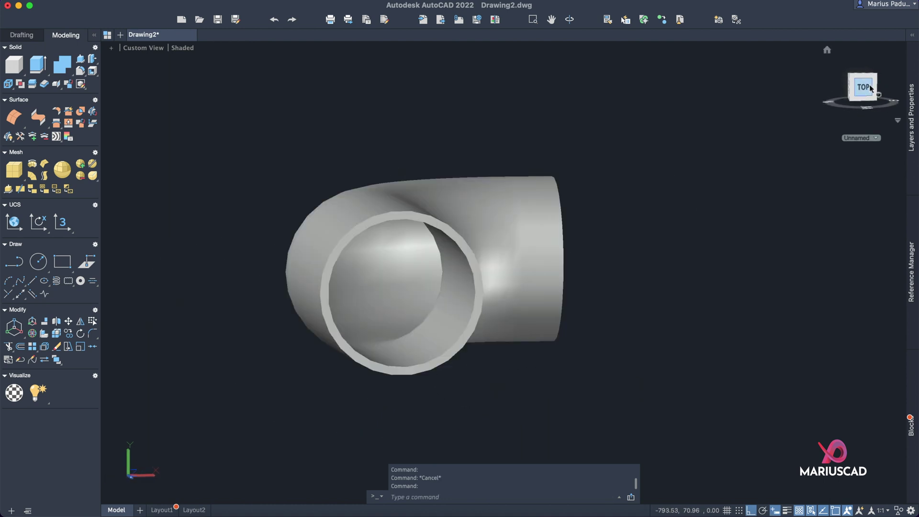
- From the Left view, draw a radius-1.8 circle centred on the pipe's open end
click(870, 88)
text(circ)
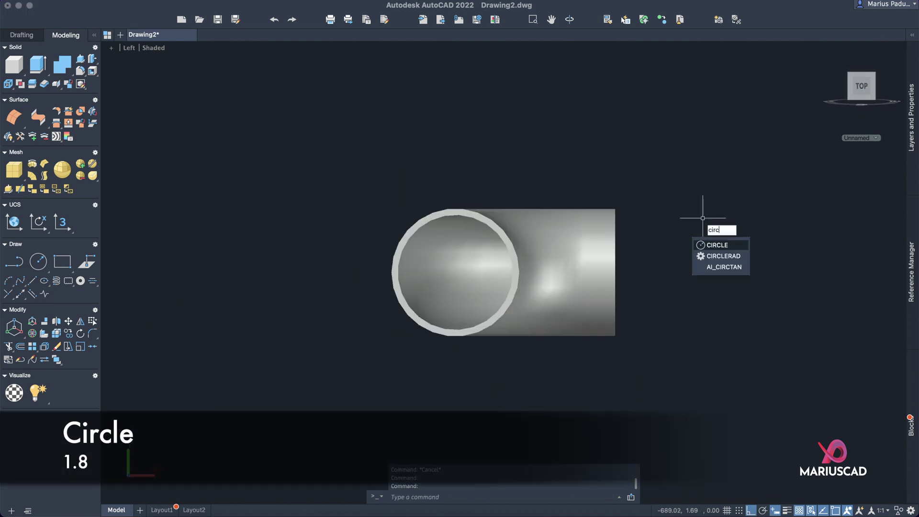
key(Return)
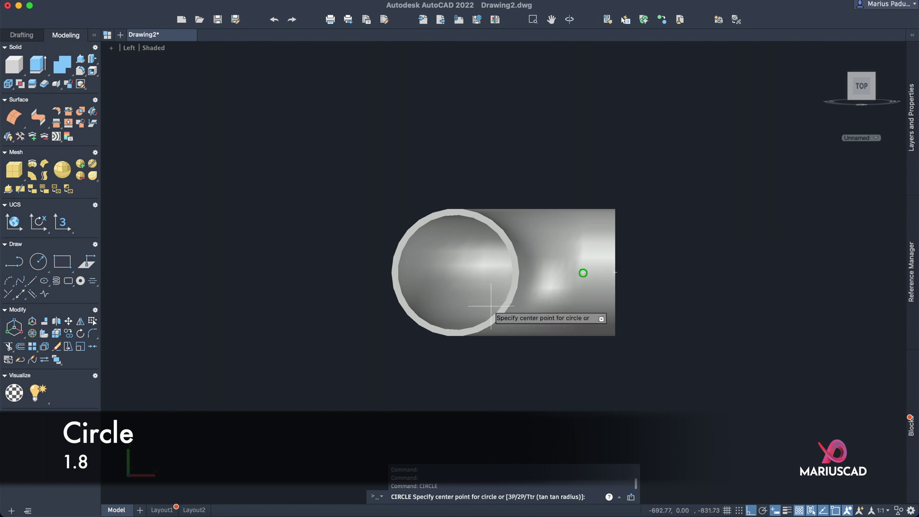
click(455, 273)
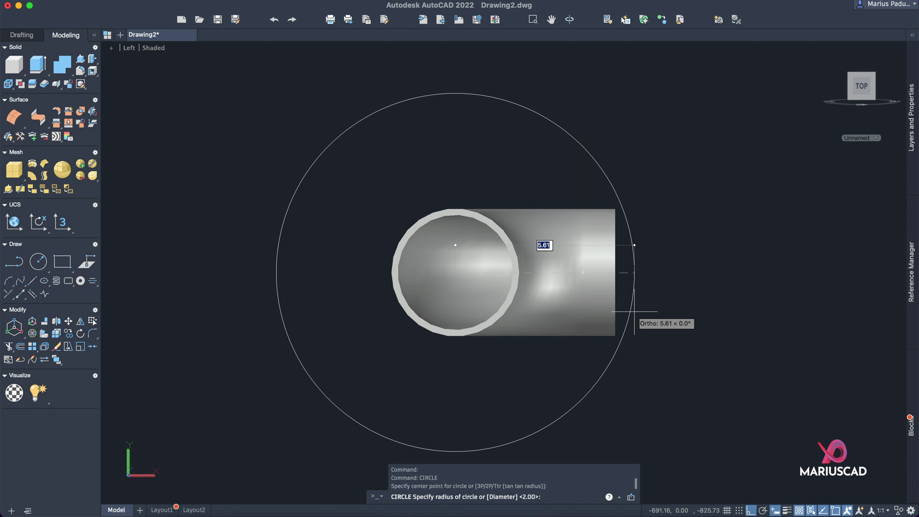
text(1.8)
key(Return)
key(Escape)
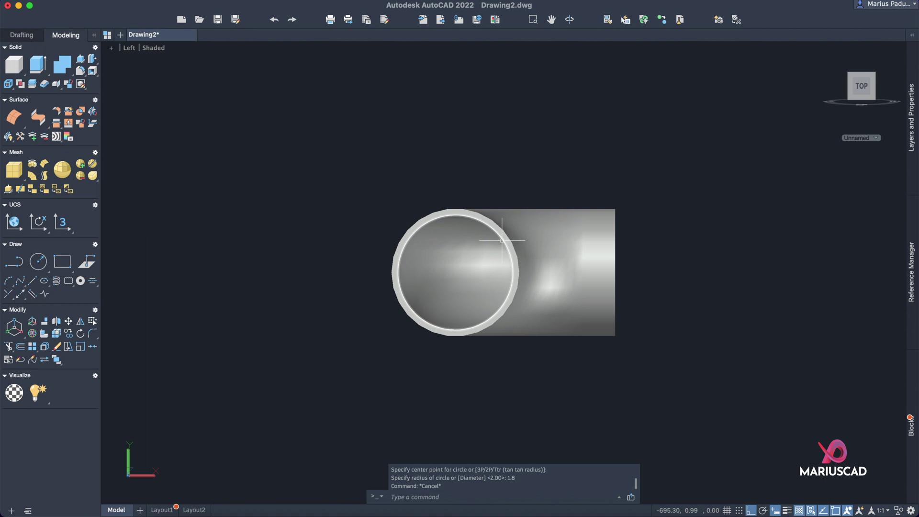
- Orbit back to a 3D view and select the pipe solid
shift+middle_drag(755, 231, 730, 352)
click(712, 378)
click(528, 171)
- Hide the pipe solid with Isolate > Hide Objects and view the circle from the Left
right_click(530, 218)
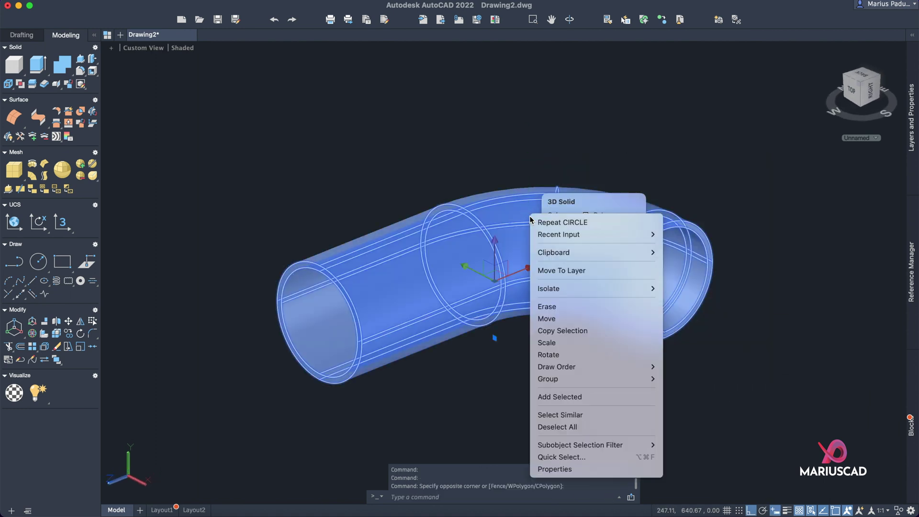
mouse_move(553, 290)
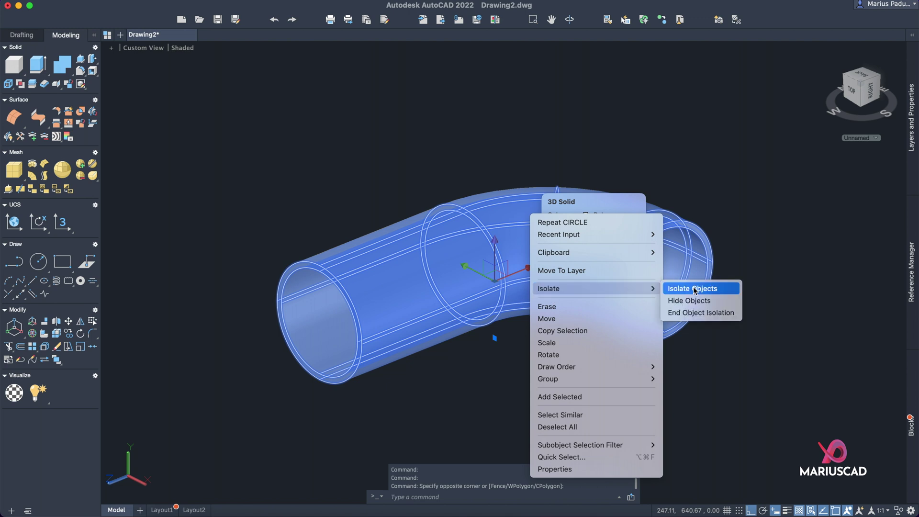
click(696, 302)
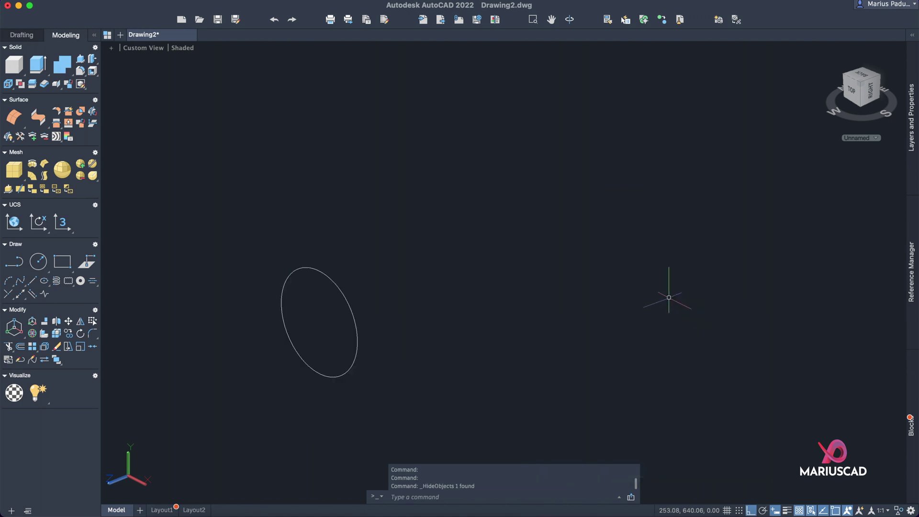
click(858, 94)
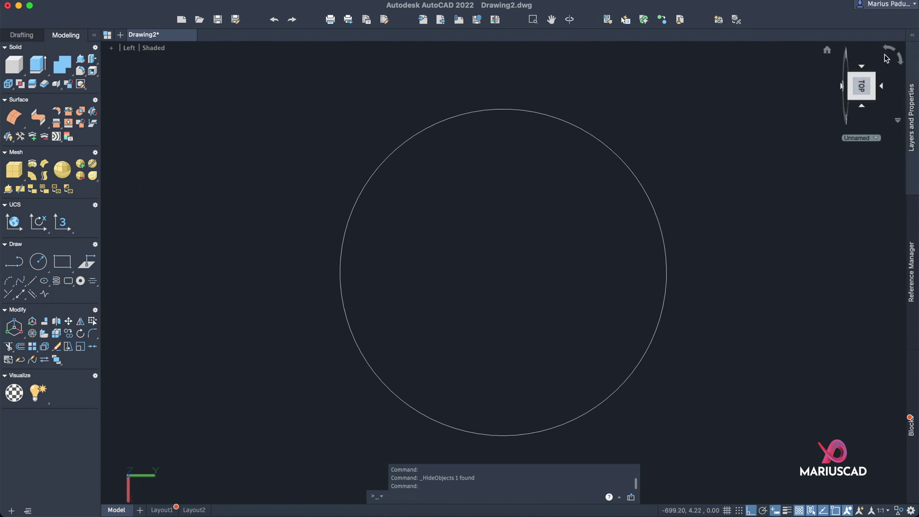
scroll(689, 253, down, 2)
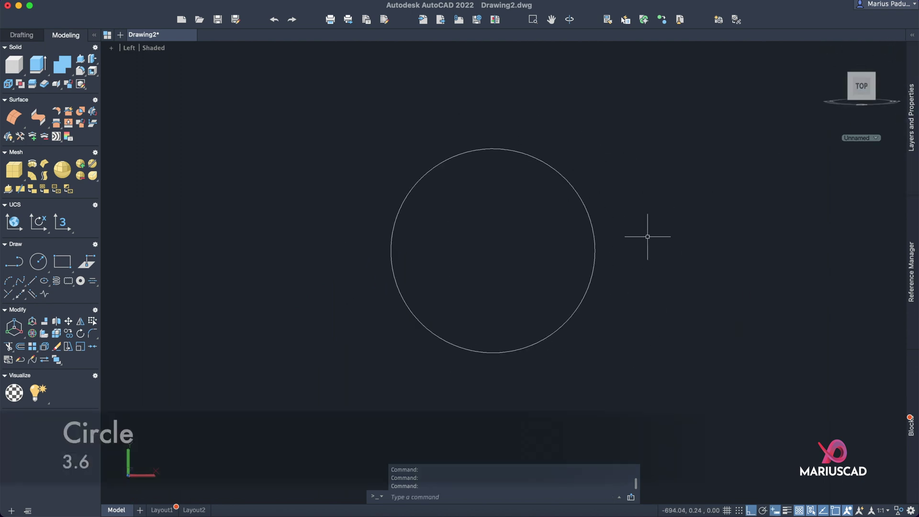
- Draw a concentric outer circle of radius 3.6
text(circle)
key(Return)
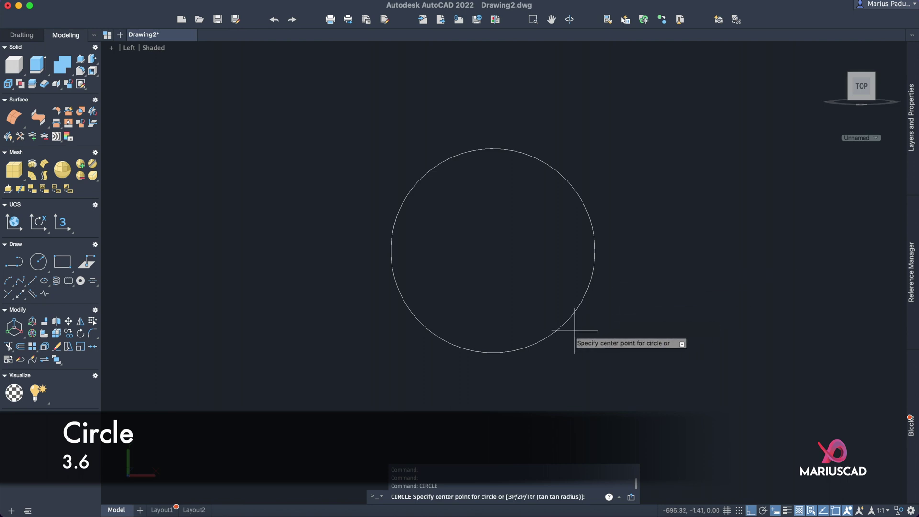
click(493, 251)
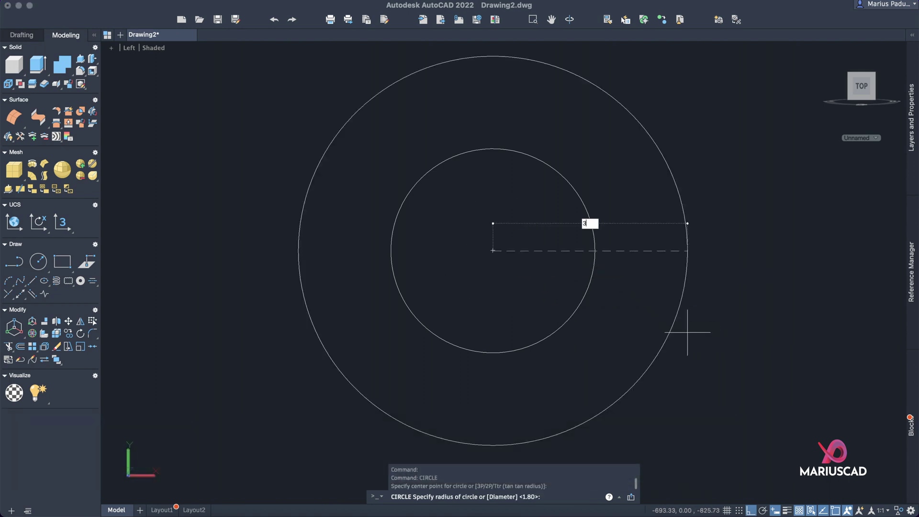
text(3.6)
key(Return)
scroll(595, 244, up, 3)
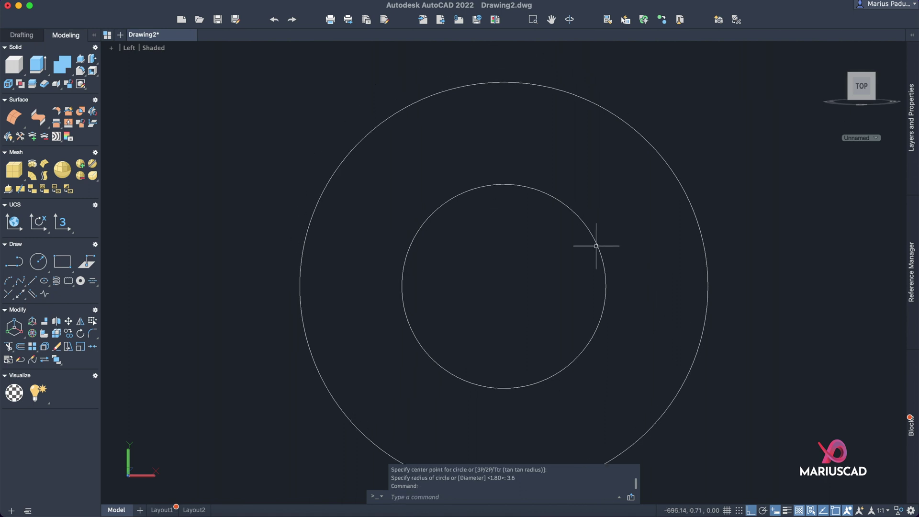
- Draw a vertical guide line from the inner circle's top to the outer circle's top
text(line)
key(Return)
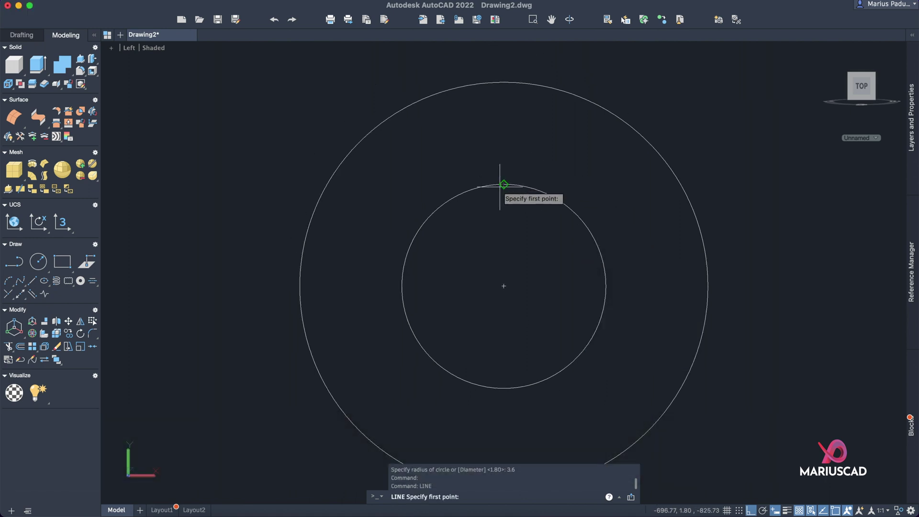
click(504, 184)
click(504, 83)
key(Escape)
- Draw a radius-0.5 hole circle at the guide line's midpoint
text(circ)
key(Escape)
text(c)
key(Return)
click(504, 133)
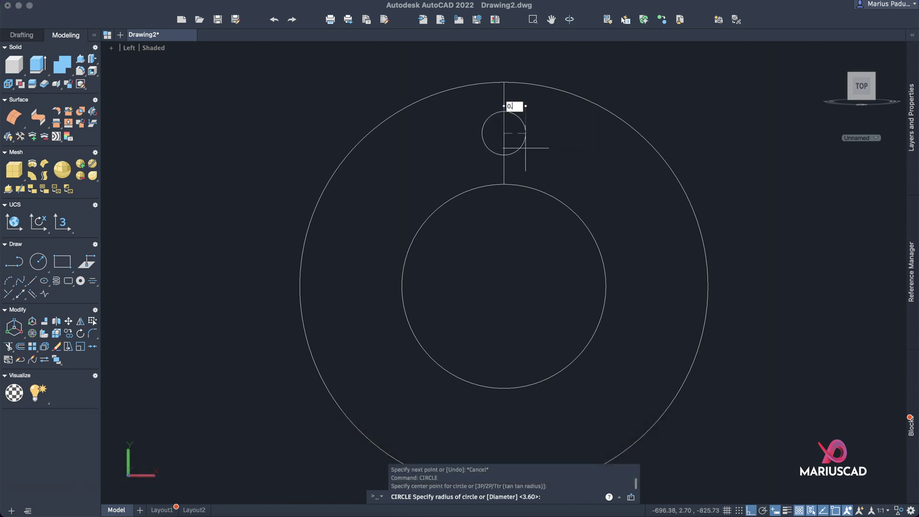
text(0.5)
key(Return)
key(Escape)
- Erase the vertical guide line
click(503, 138)
click(567, 159)
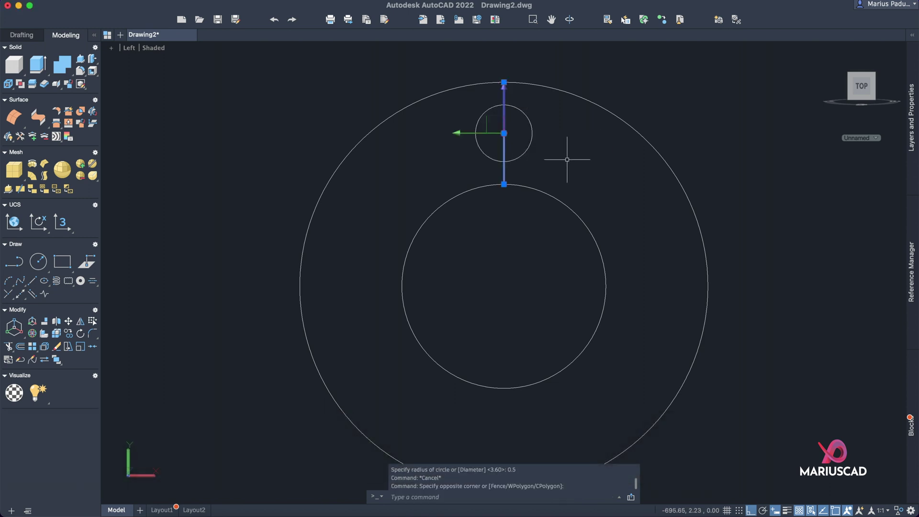
right_click(568, 160)
click(594, 249)
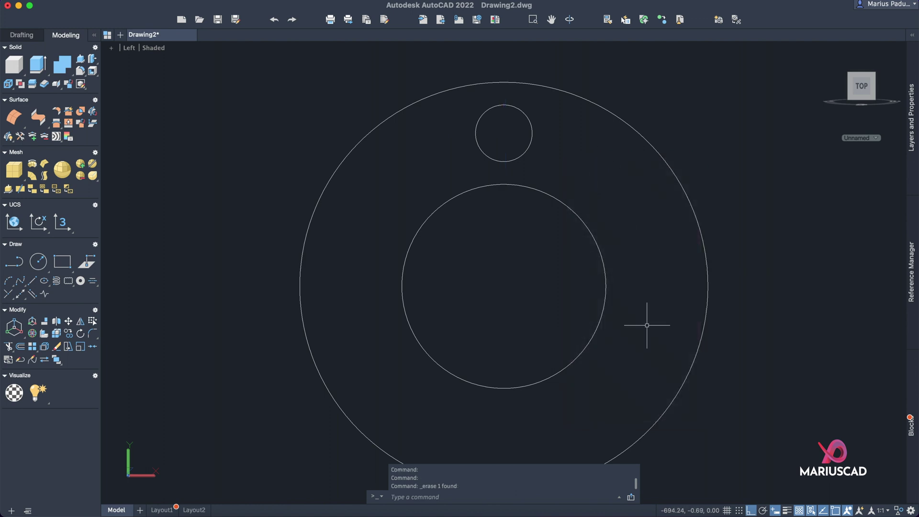
- Polar-array the small hole circle into six items around the flange centre
text(arr)
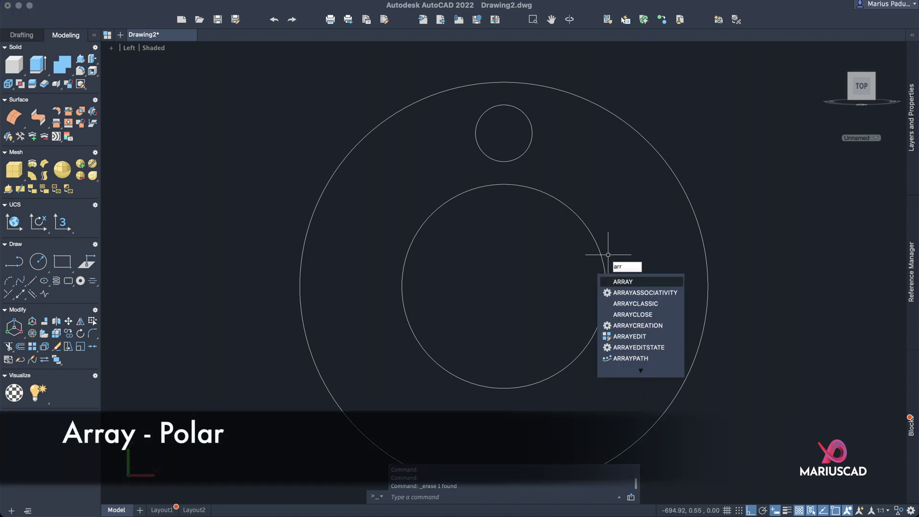
key(Return)
click(599, 162)
click(475, 103)
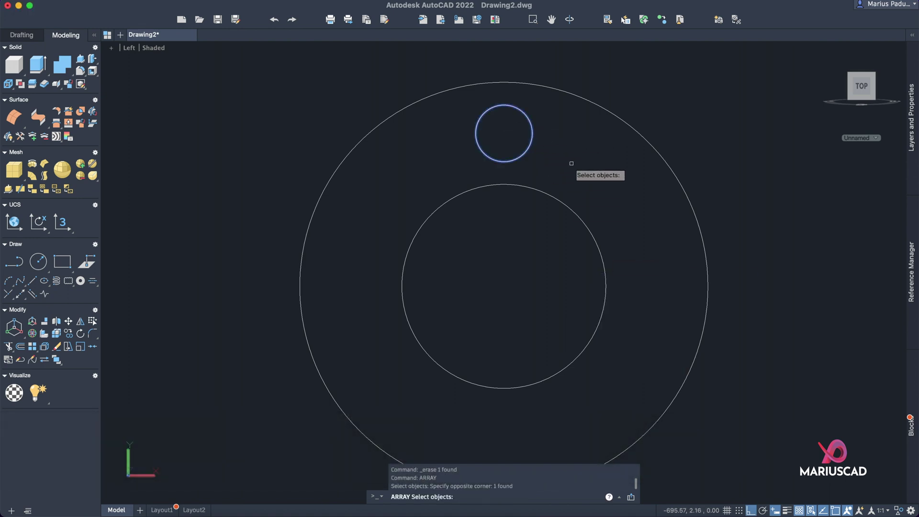
key(Return)
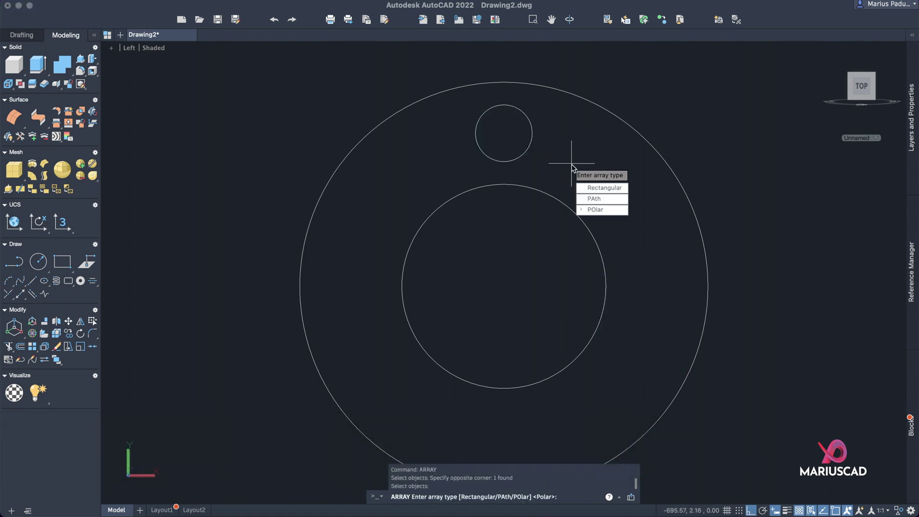
click(598, 210)
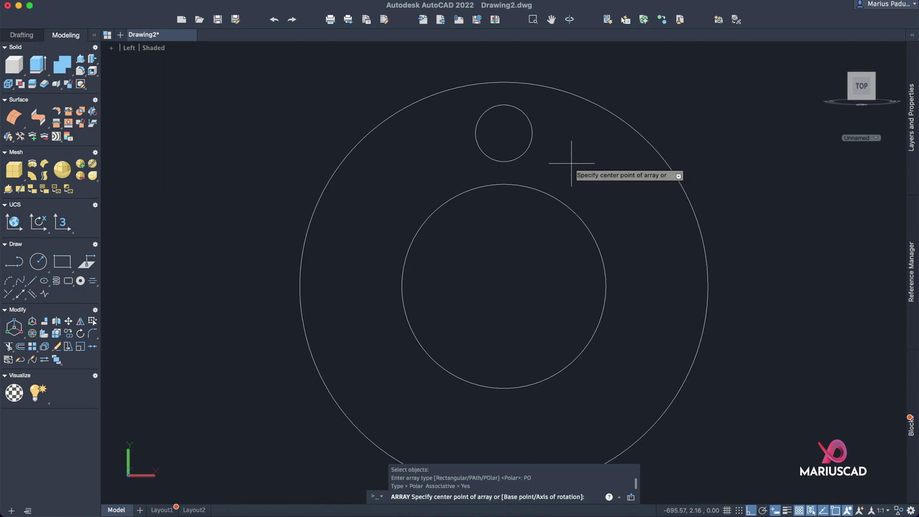
click(504, 287)
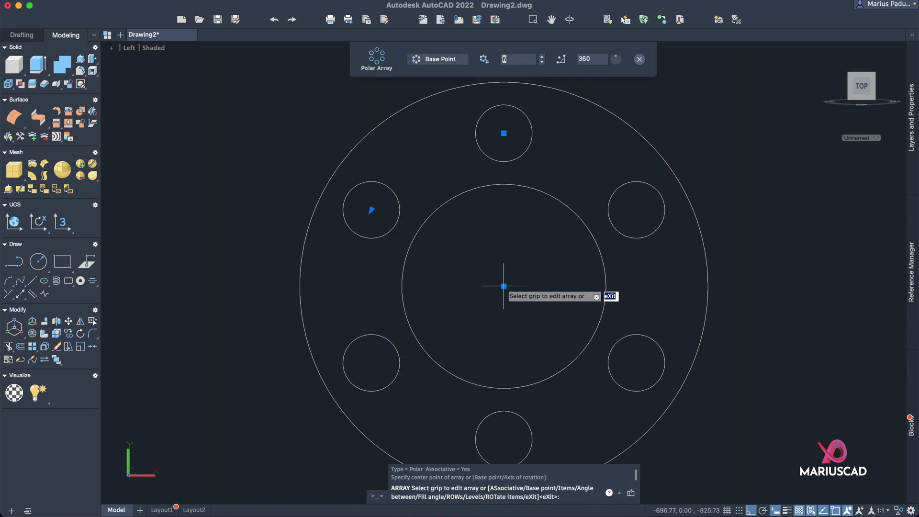
scroll(551, 261, down, 2)
scroll(574, 215, up, 2)
scroll(579, 211, down, 3)
key(Return)
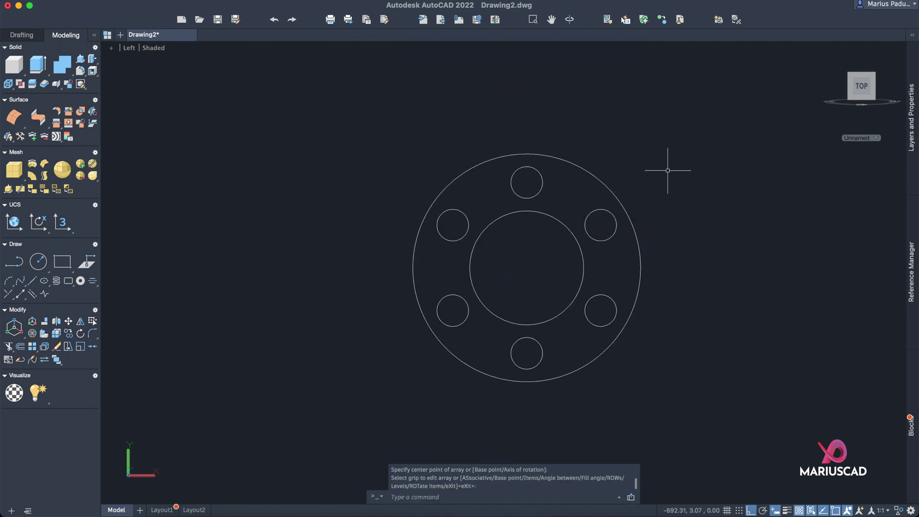
- Explode the hole array into six separate circles and clear the selection
click(595, 212)
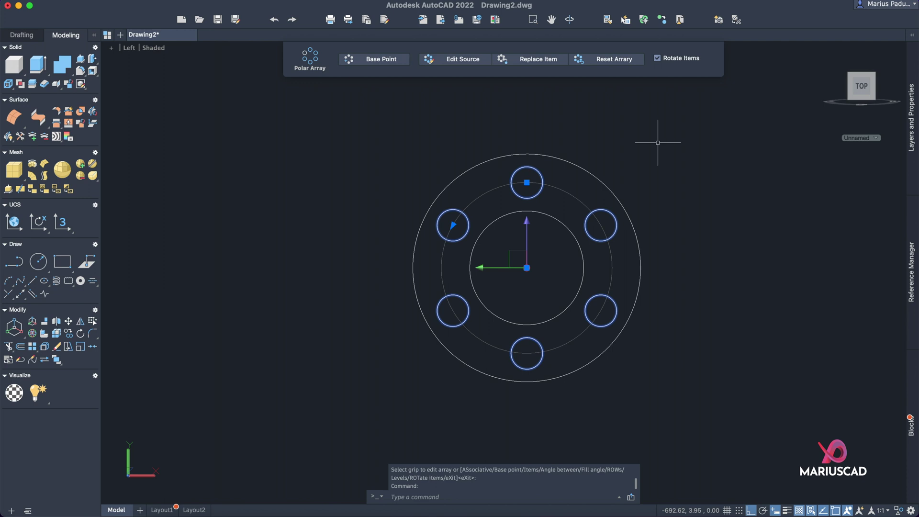
text(x)
key(Return)
click(601, 209)
key(Escape)
click(543, 181)
key(Escape)
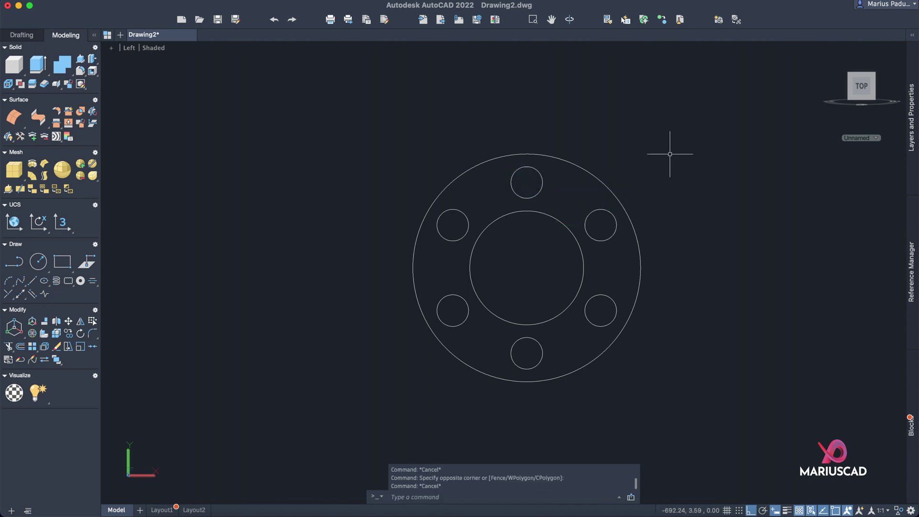
- Switch to the home isometric view with parallel projection
click(828, 51)
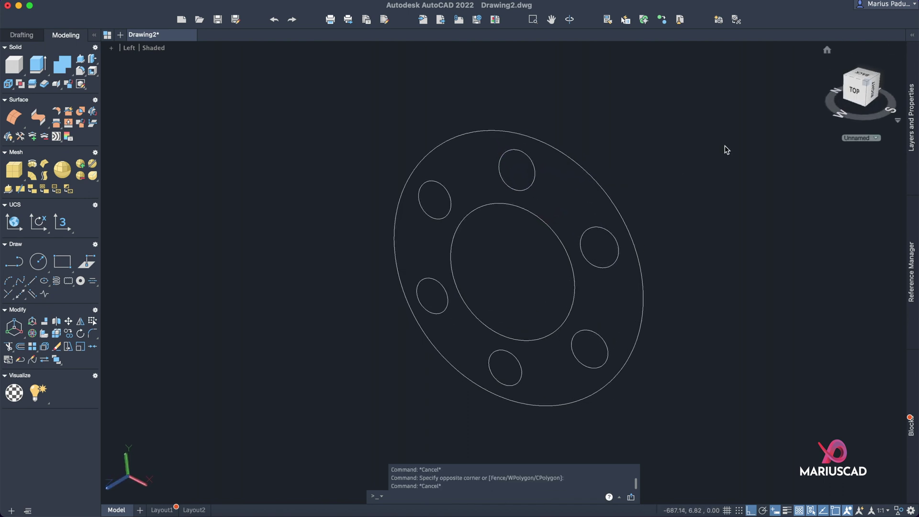
right_click(856, 96)
click(811, 125)
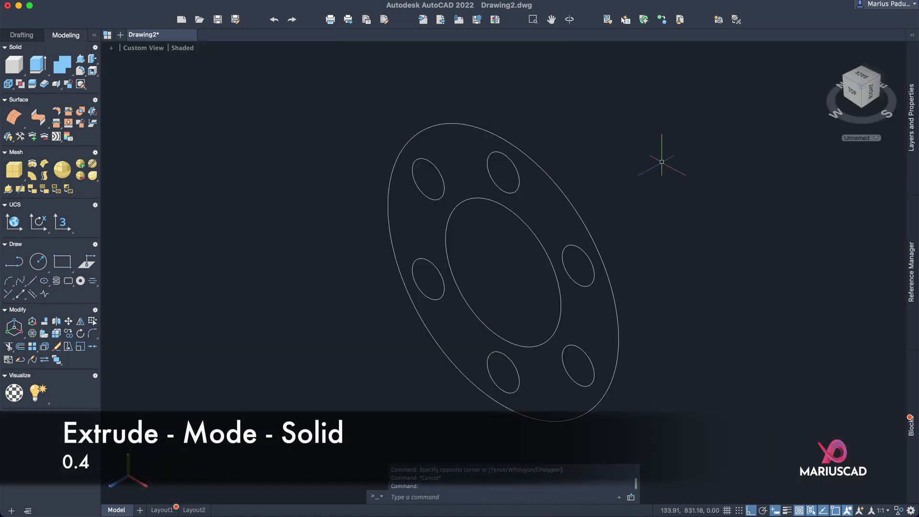
- Extrude the outer ring, bore and six hole circles as solids 0.4 units high
key(Return)
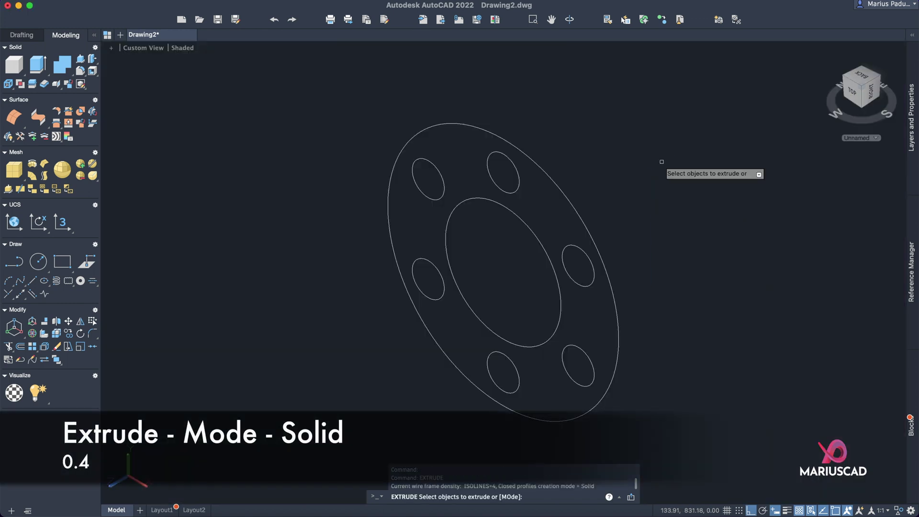
text(mode)
key(Return)
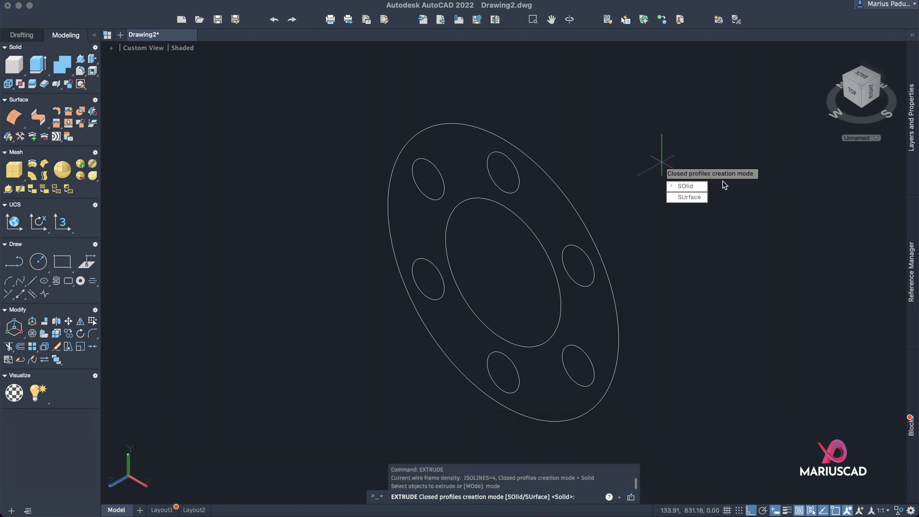
click(702, 187)
click(755, 424)
click(350, 70)
key(Return)
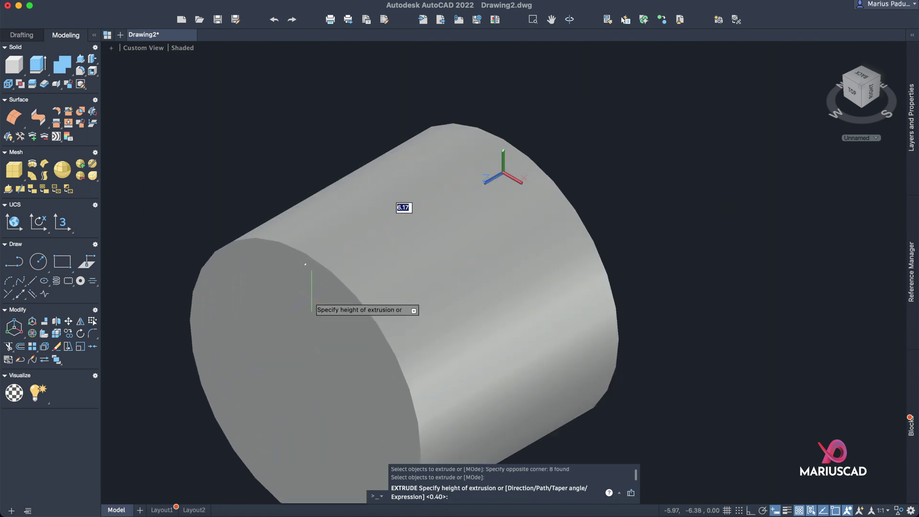
key(Return)
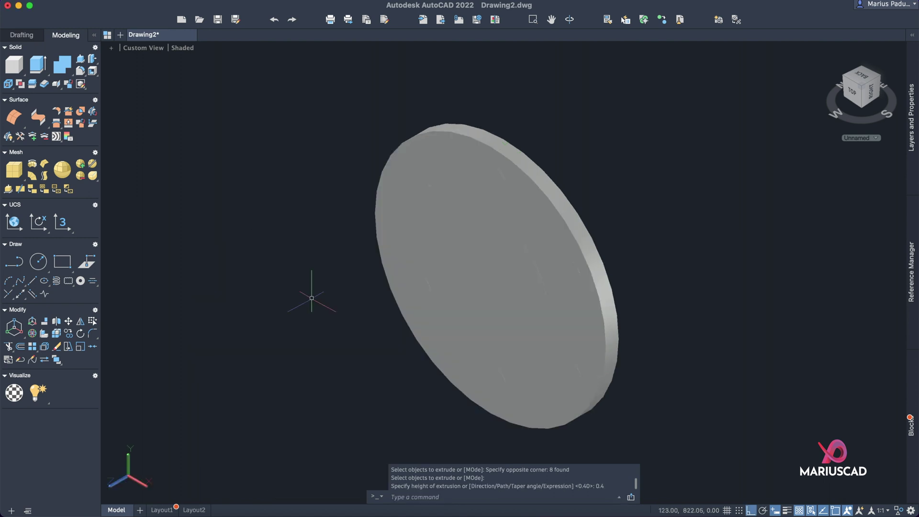
key(Escape)
- Subtract the central bore and six bolt-hole solids from the outer flange disc
text(sub)
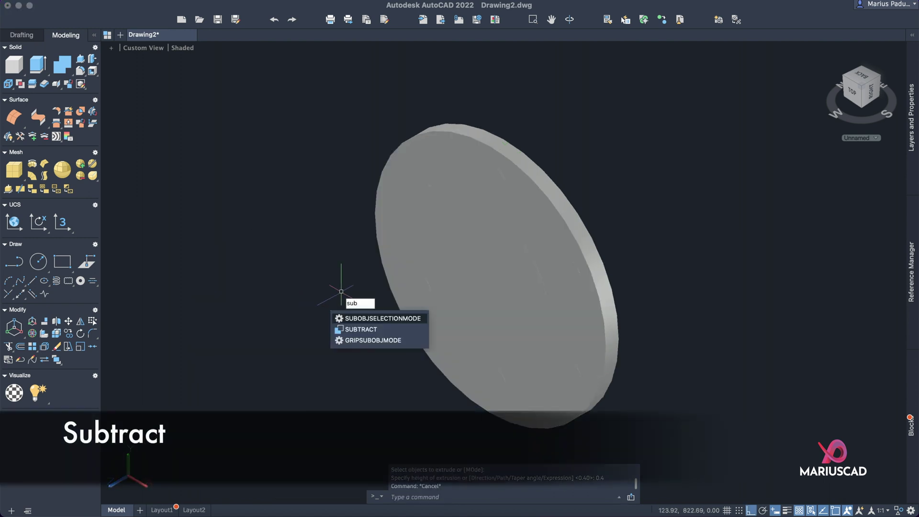
key(Down)
key(Return)
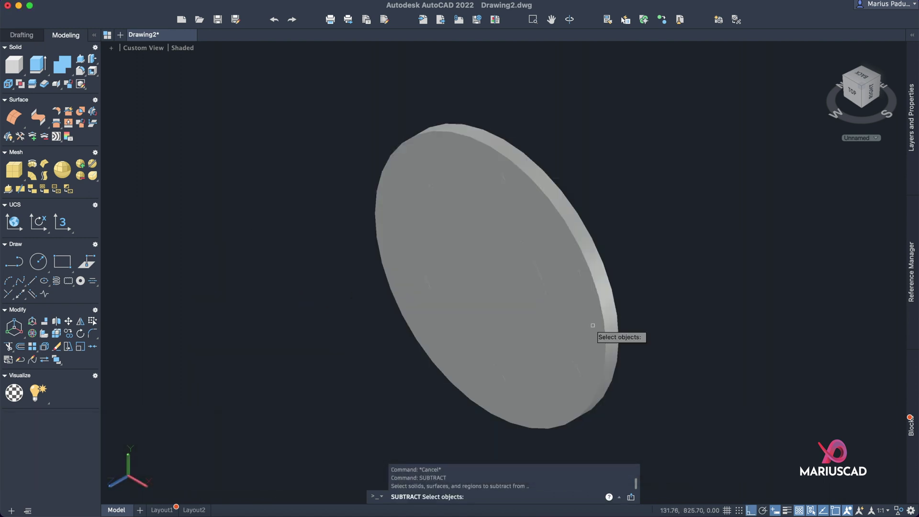
click(598, 302)
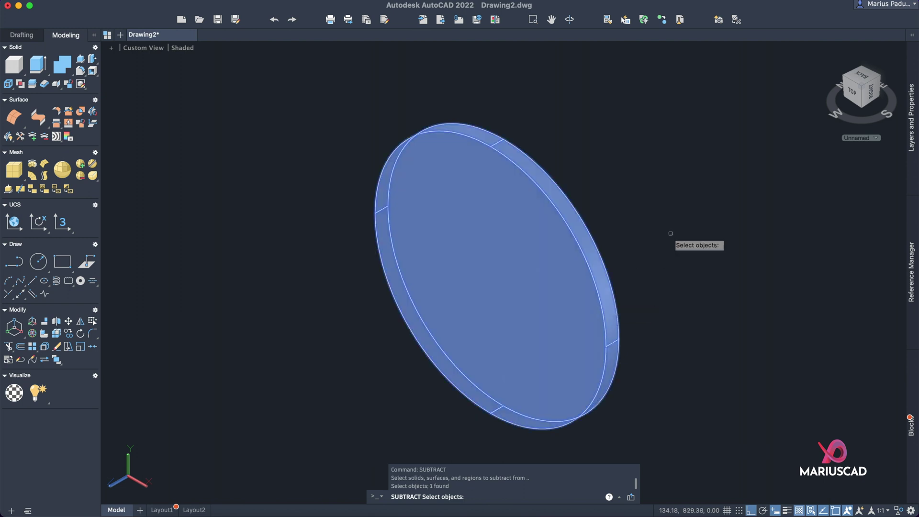
key(Return)
click(760, 441)
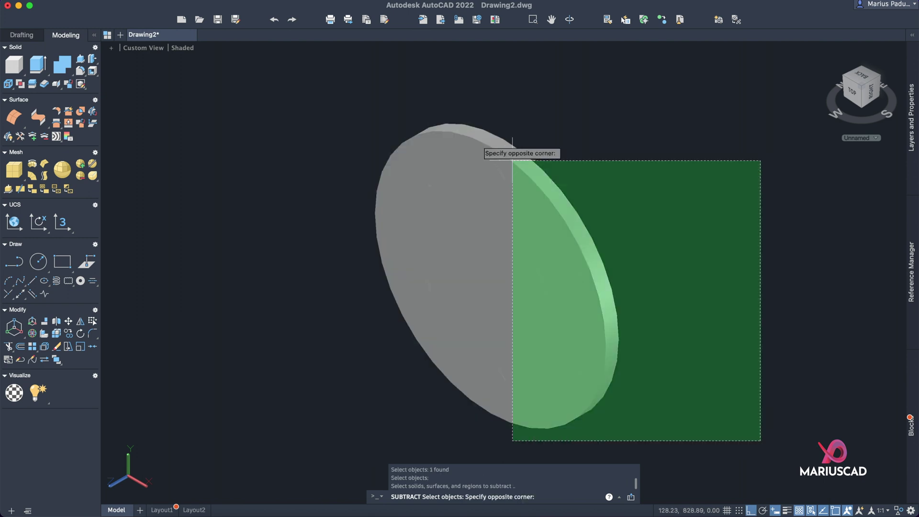
click(308, 90)
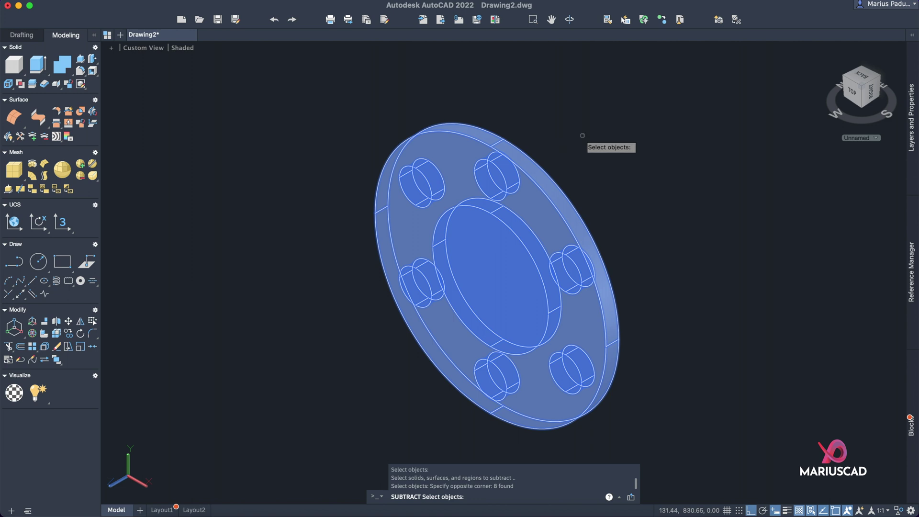
shift+click(553, 217)
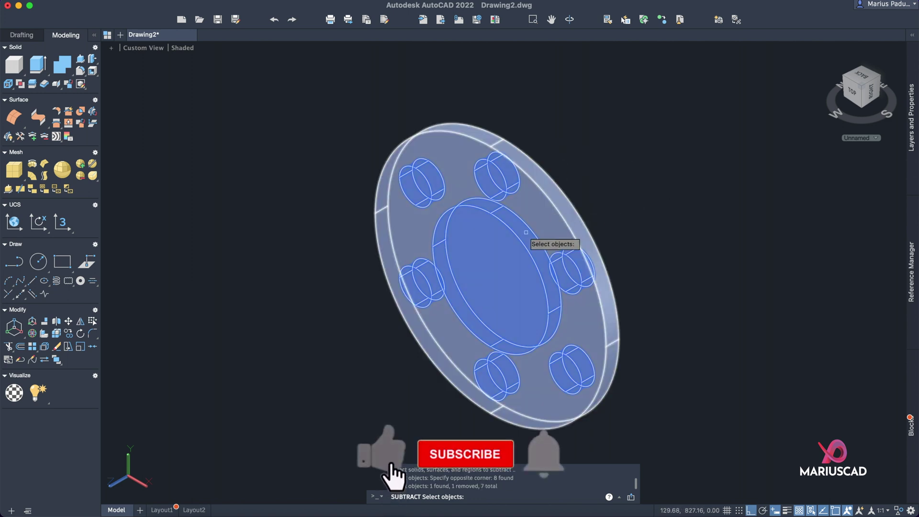
key(Return)
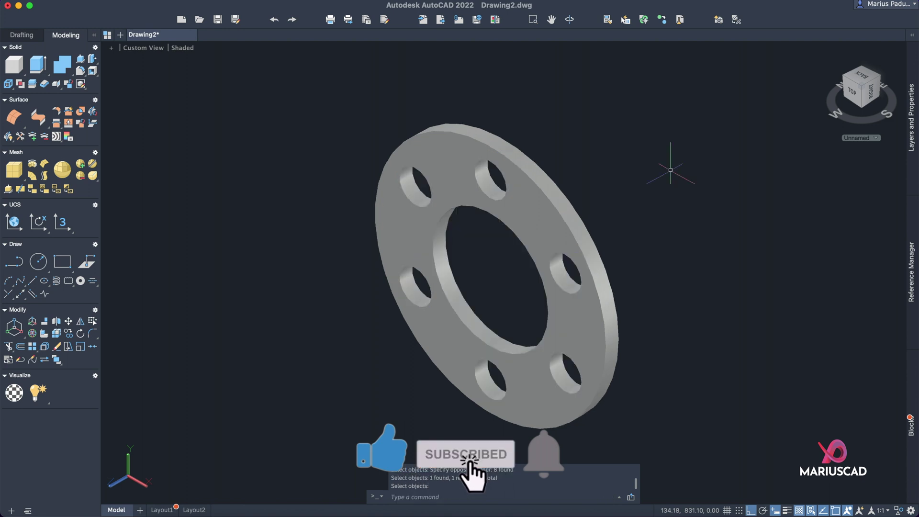
shift+middle_drag(670, 170, 680, 201)
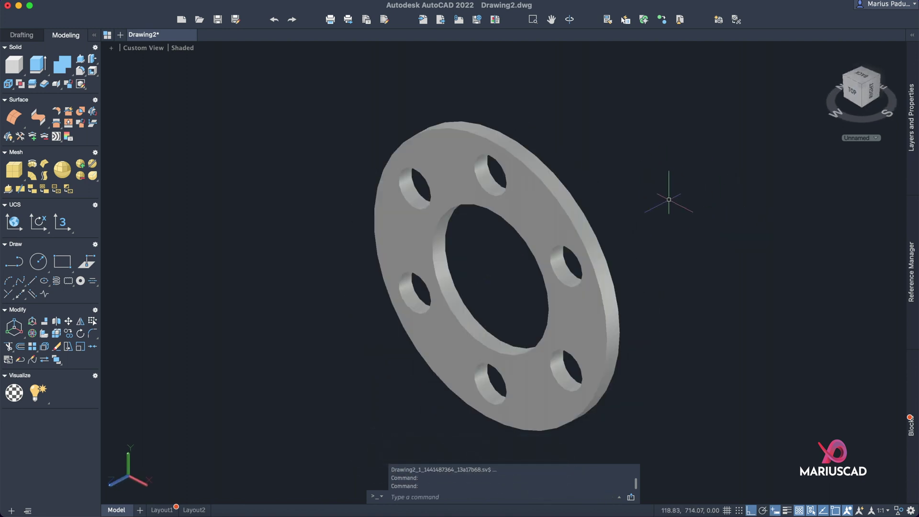
right_click(666, 196)
- End object isolation so the pipe shows again alongside the flange
mouse_move(740, 247)
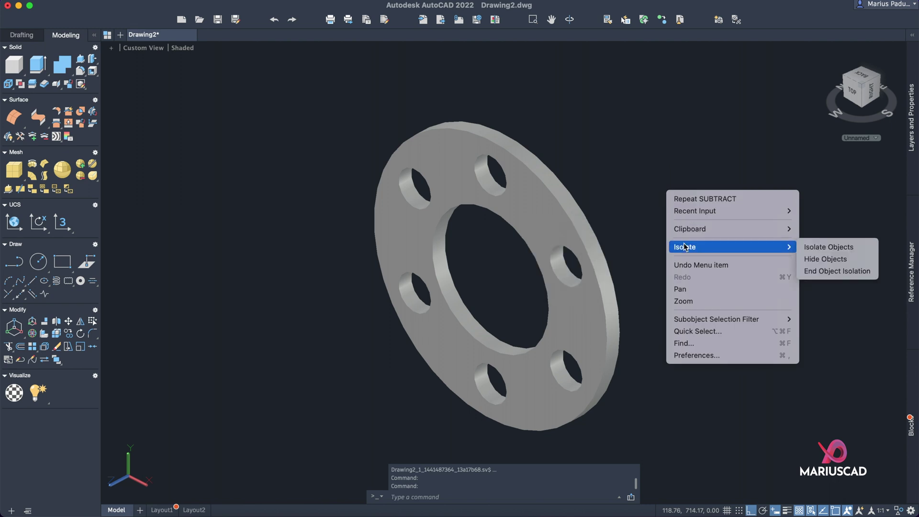
click(820, 270)
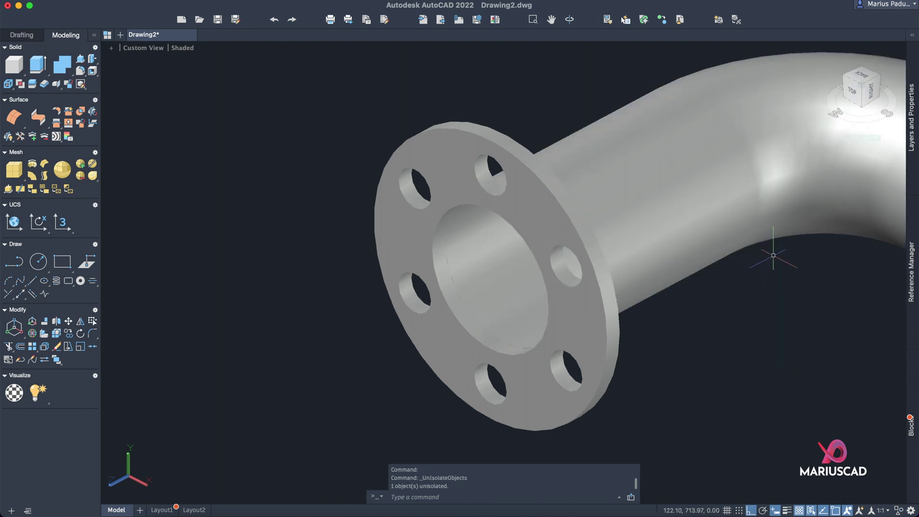
scroll(770, 256, down, 5)
mouse_move(770, 256)
shift+middle_down()
mouse_move(550, 304)
mouse_move(521, 340)
mouse_move(702, 260)
mouse_move(582, 254)
shift+middle_up()
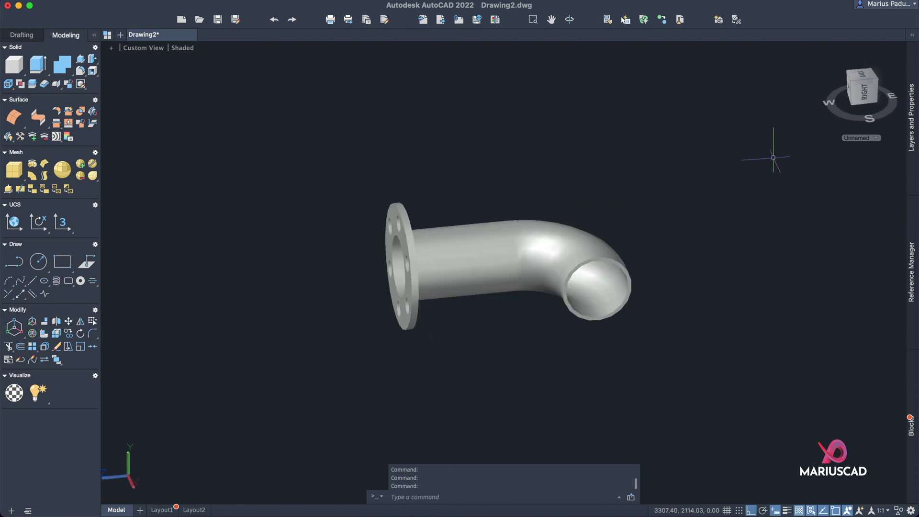
- View the pipe from the Right side, rolled horizontal, and align the UCS to the view
click(863, 88)
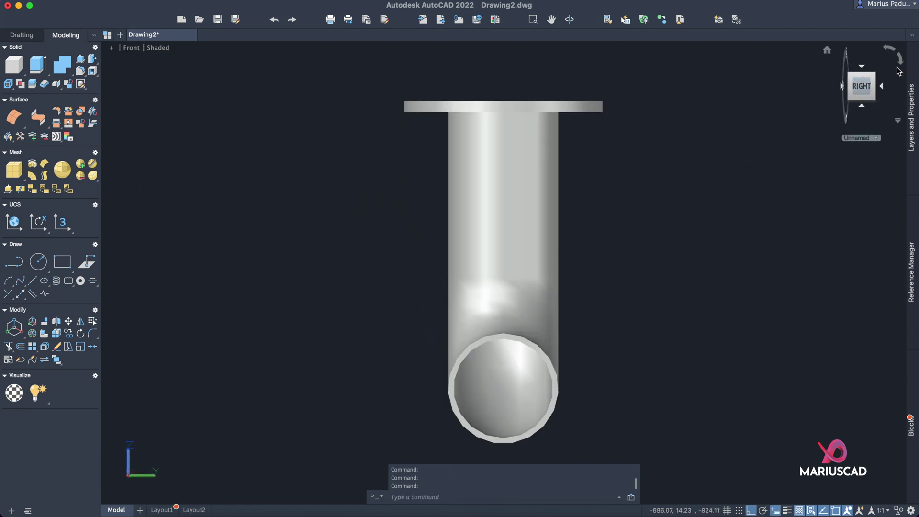
click(894, 53)
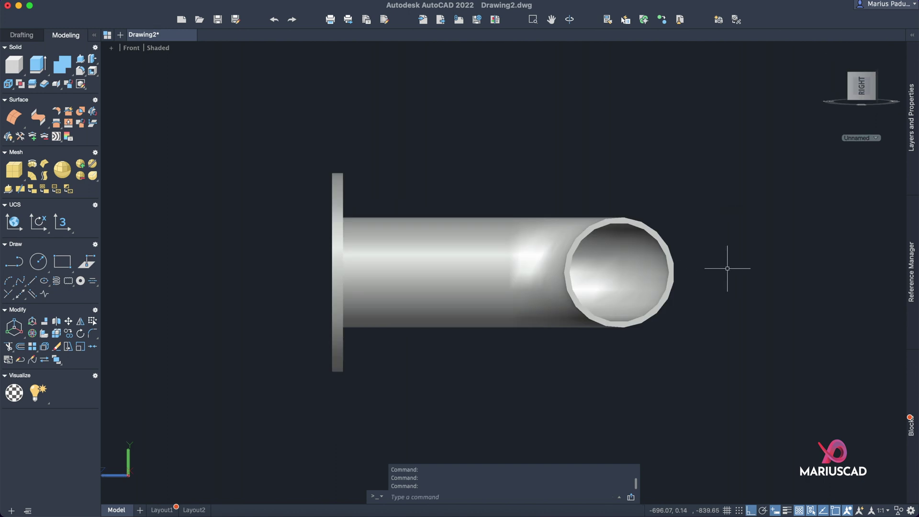
text(ucs)
key(Return)
key(Return)
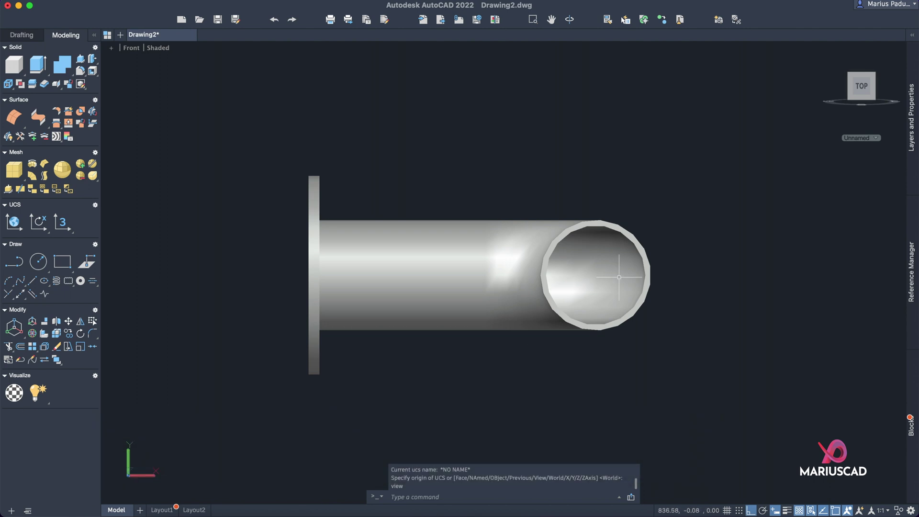
scroll(663, 245, up, 2)
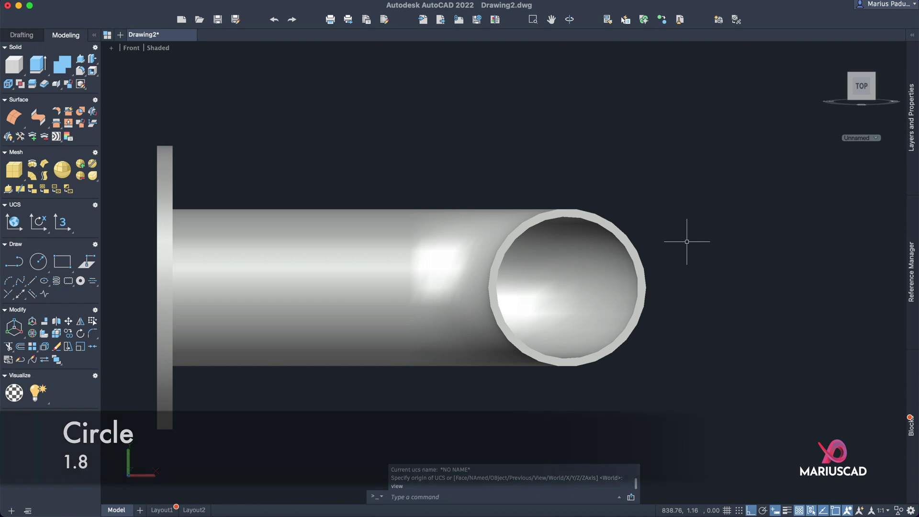
- Draw a radius-1.8 circle centred on the pipe's open end
text(circ)
key(Return)
shift+middle_drag(615, 264, 715, 358)
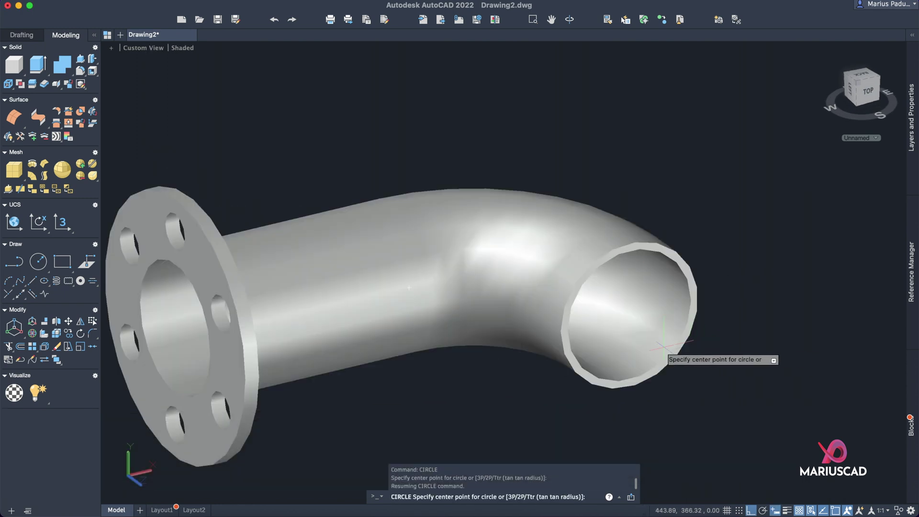
shift+middle_drag(632, 353, 614, 242)
click(613, 242)
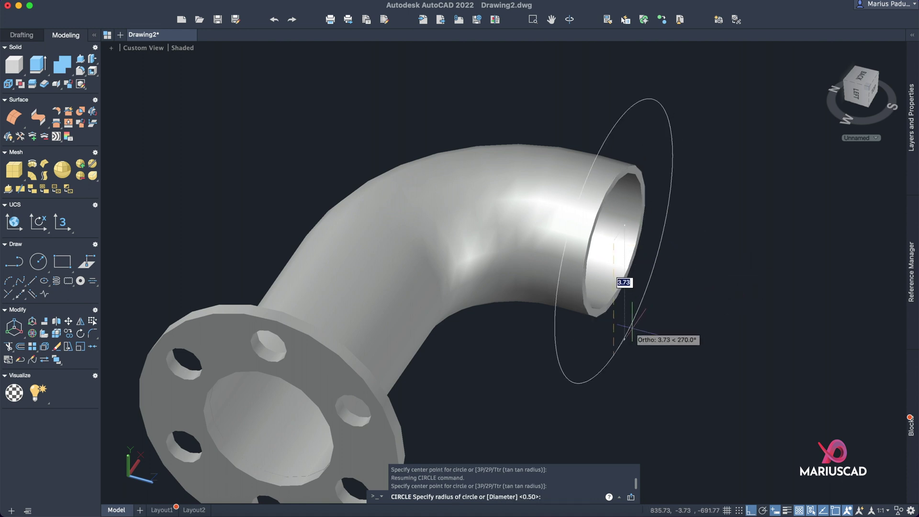
text(1.8)
key(Return)
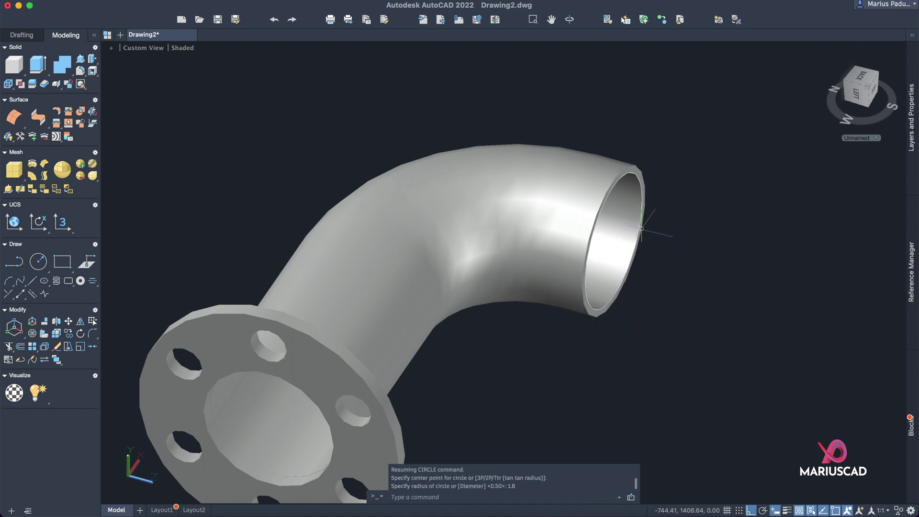
mouse_move(690, 267)
shift+middle_down()
mouse_move(615, 263)
mouse_move(698, 263)
shift+middle_up()
scroll(494, 308, down, 3)
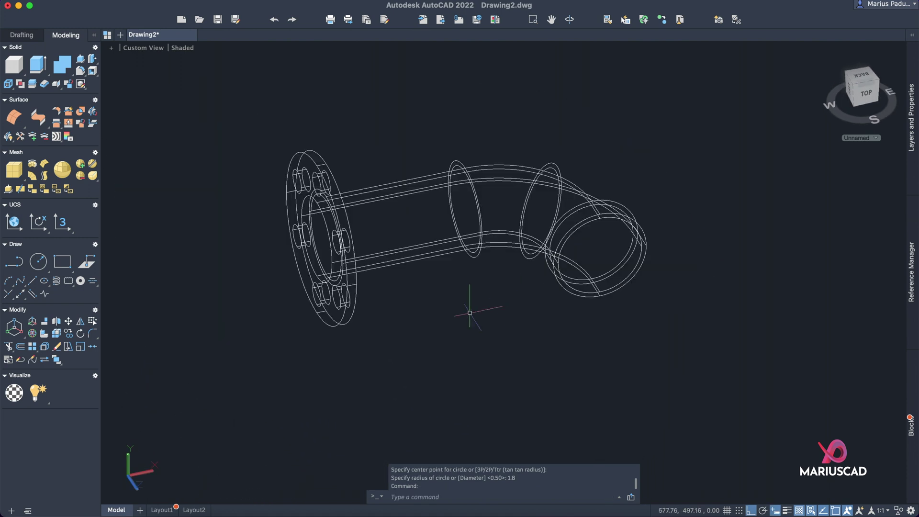
- Hide the pipe solids and view the circle from the Top
click(430, 340)
click(273, 139)
right_click(305, 123)
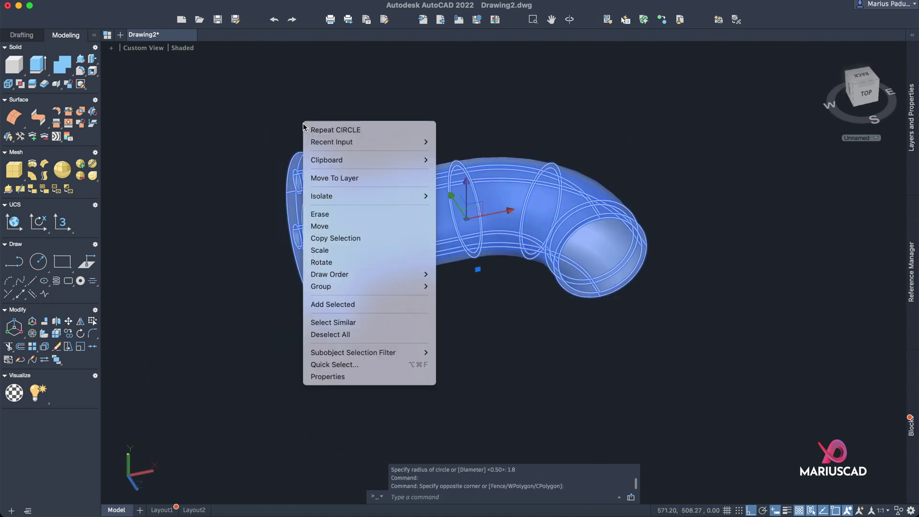
mouse_move(421, 196)
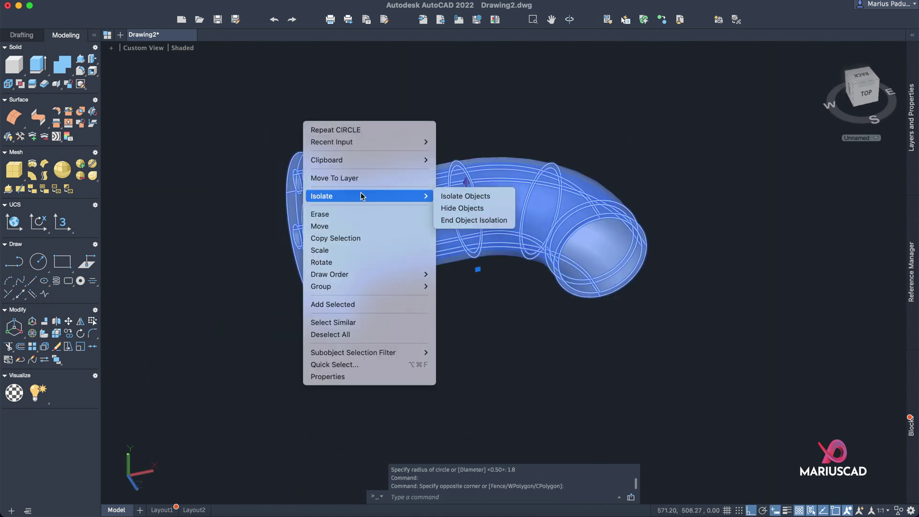
click(469, 210)
click(872, 100)
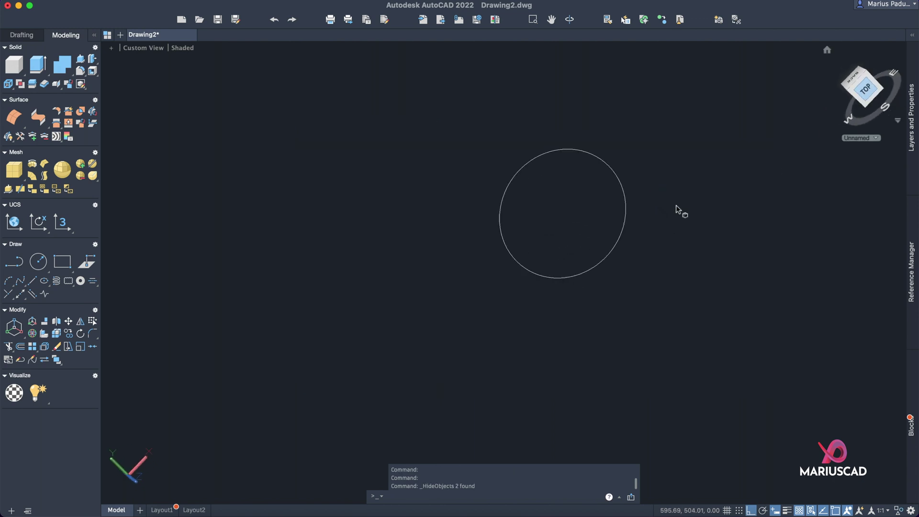
click(901, 60)
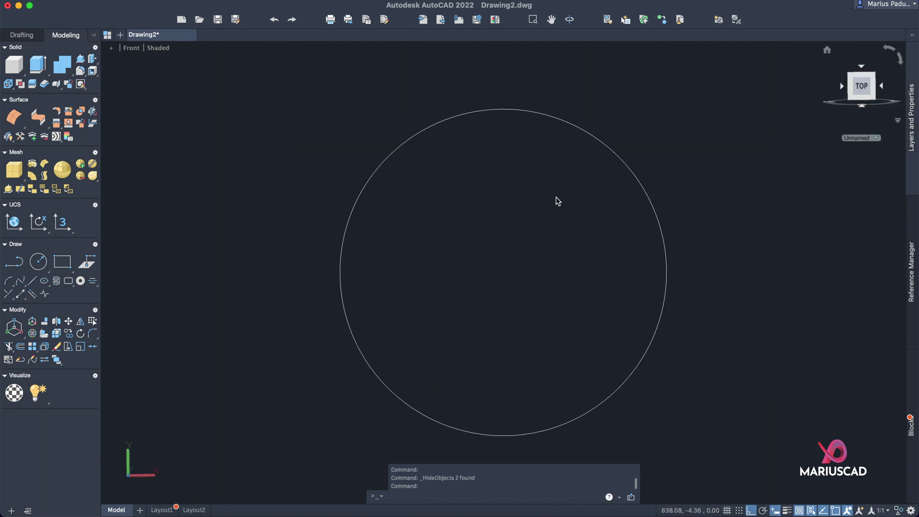
- Draw a concentric radius-3.6 circle around the 1.8 circle
text(cir)
key(Return)
scroll(625, 328, down, 2)
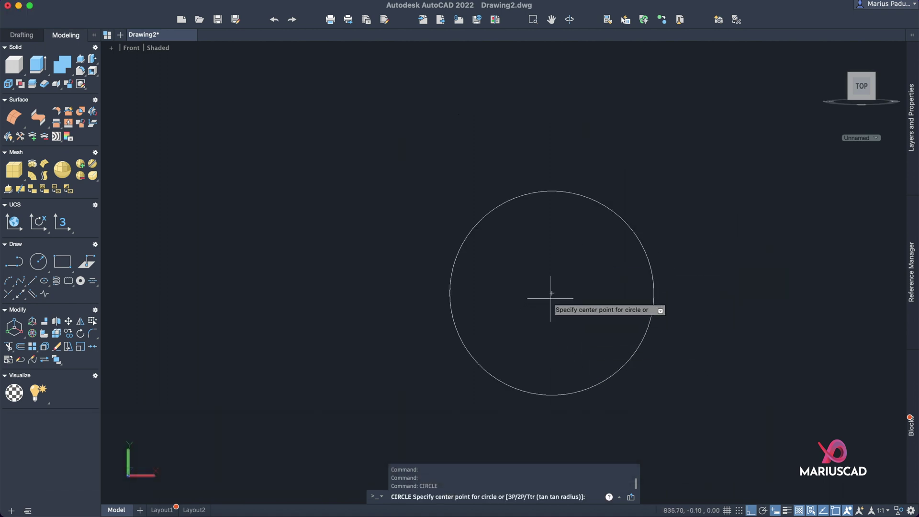
click(552, 293)
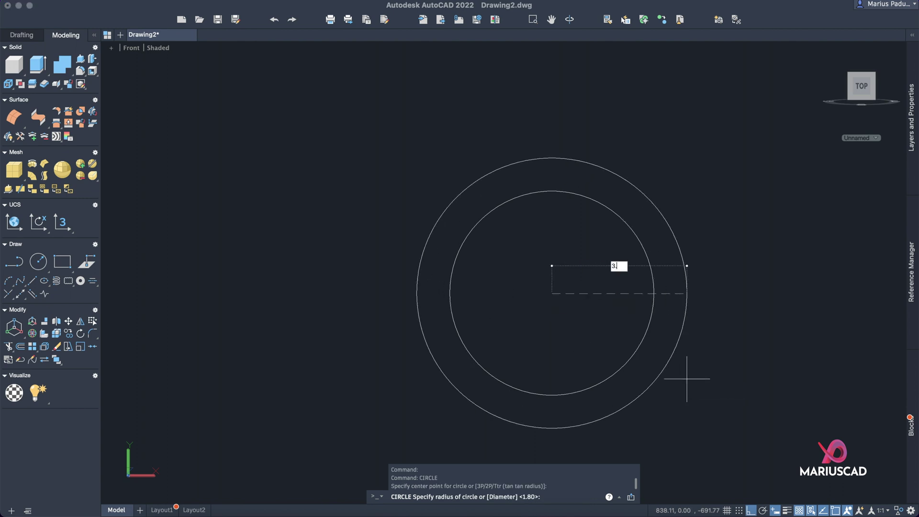
text(3.6)
key(Return)
scroll(587, 305, down, 3)
- Copy the inner 1.8 circle 6.2 units to the right
click(582, 302)
click(534, 274)
text(cop)
key(Return)
click(527, 274)
text(6.2)
key(Return)
key(Escape)
text(line)
key(Return)
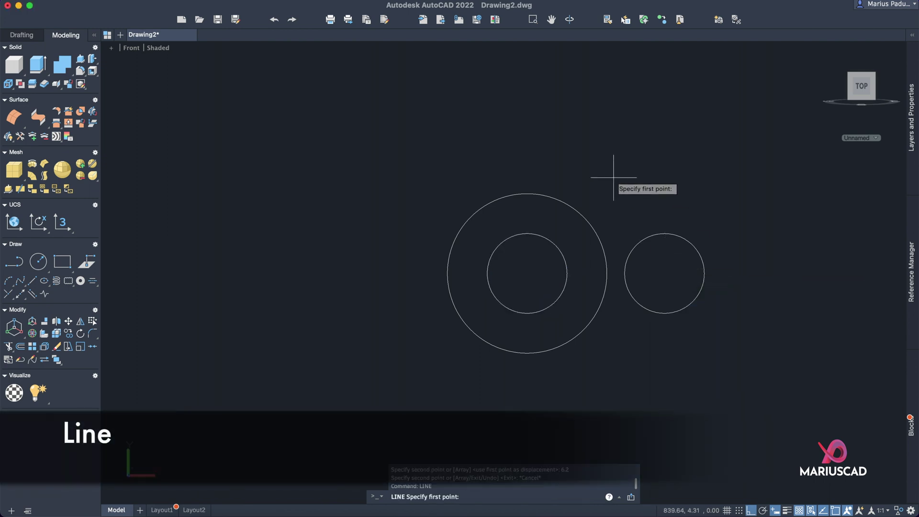
- Draw a line tangent to the top of the big circle and the small right circle
shift+right_click(598, 174)
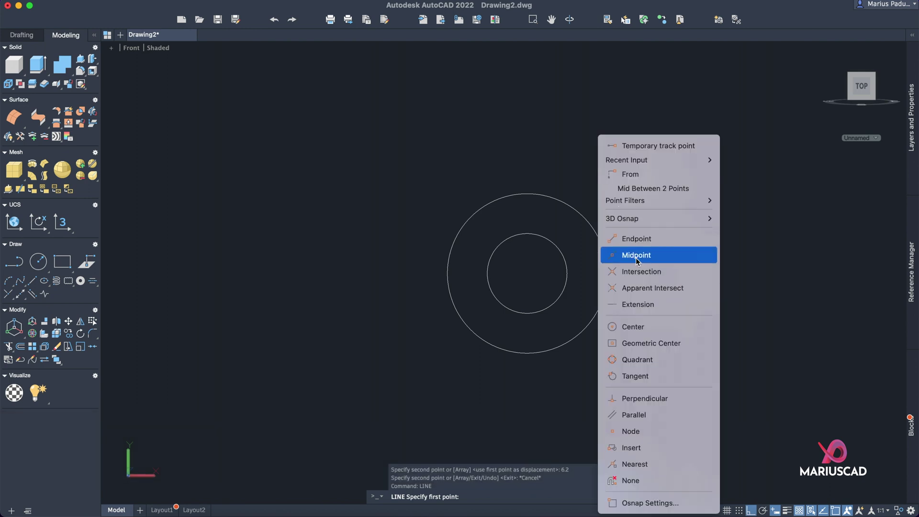
click(672, 378)
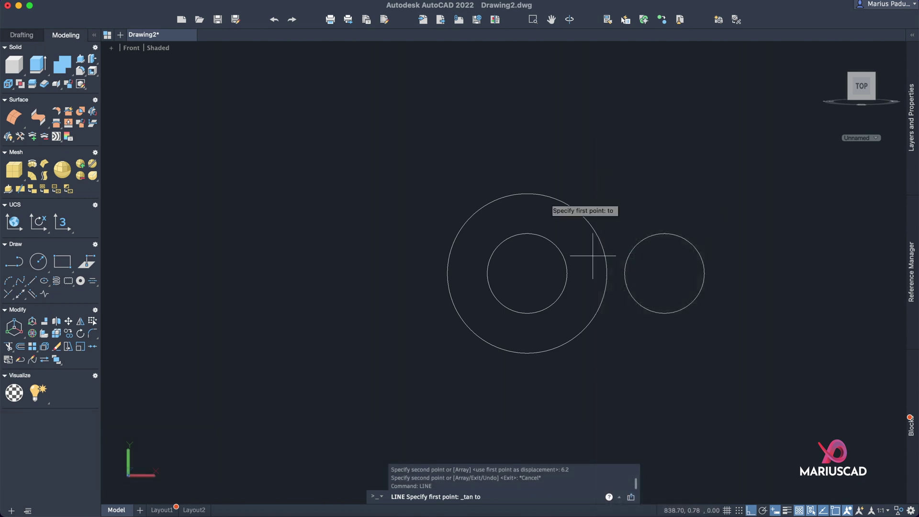
click(538, 195)
key(F8)
shift+right_click(661, 210)
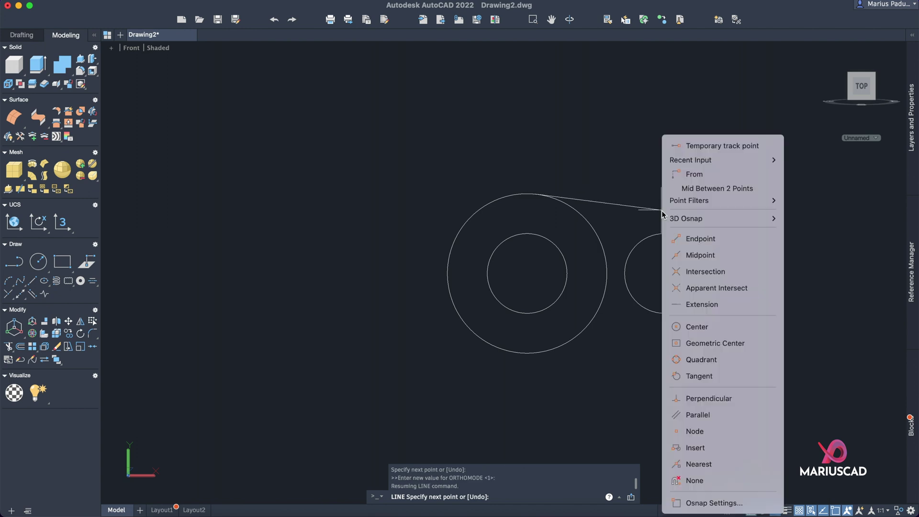
click(718, 376)
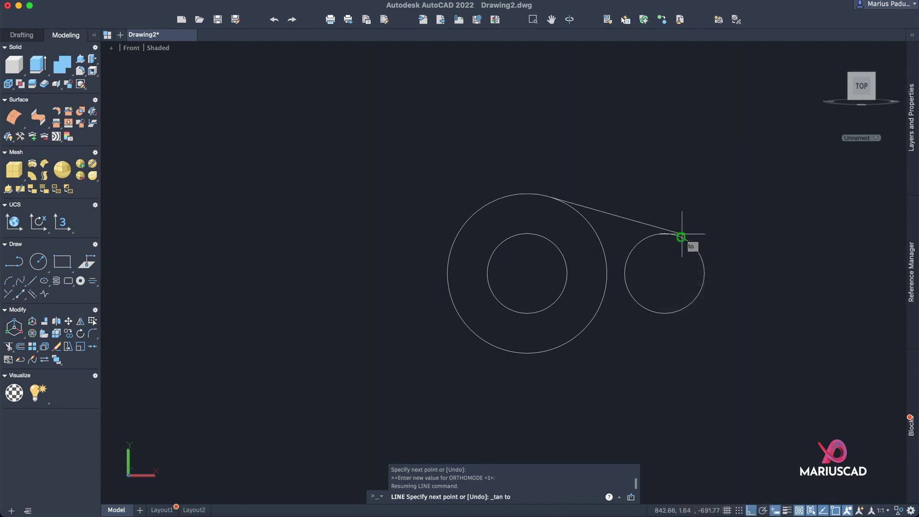
click(682, 237)
key(Escape)
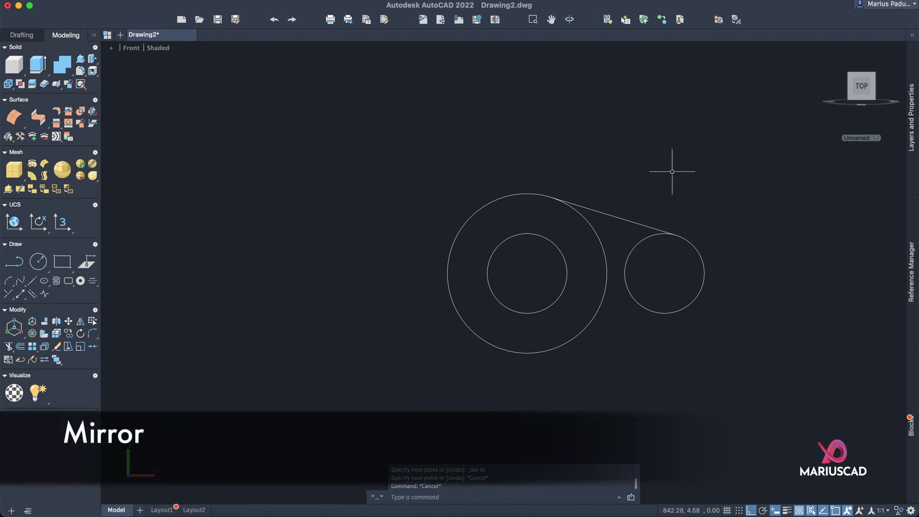
- Mirror the tangent line across the horizontal axis through the circles' centres
text(mir)
key(Return)
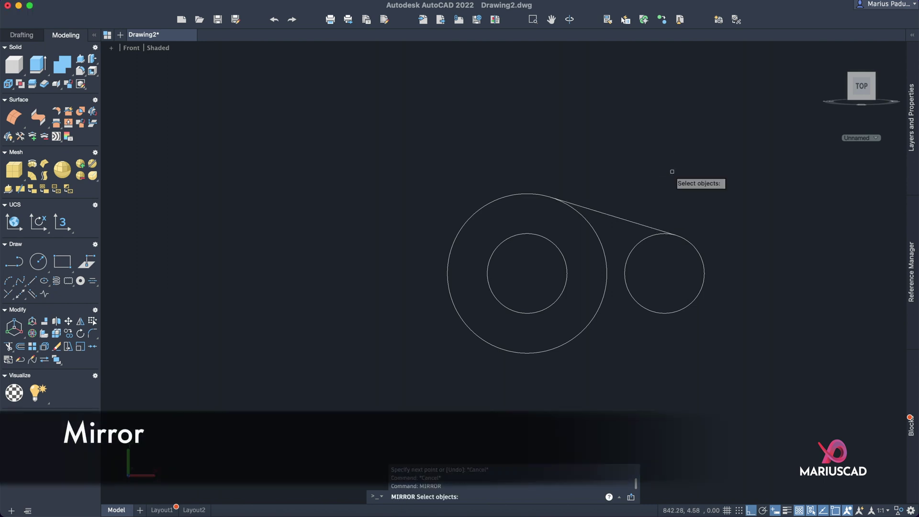
click(629, 226)
click(612, 191)
key(Return)
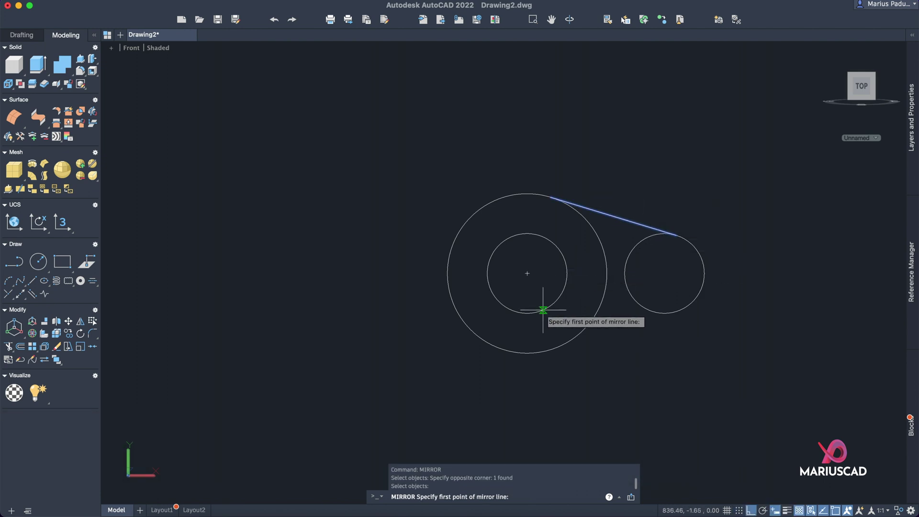
click(527, 273)
click(314, 258)
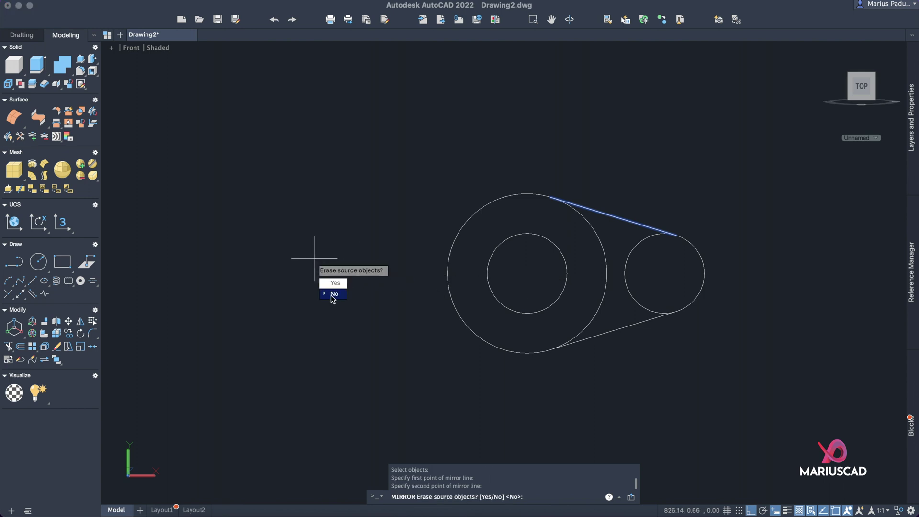
click(335, 295)
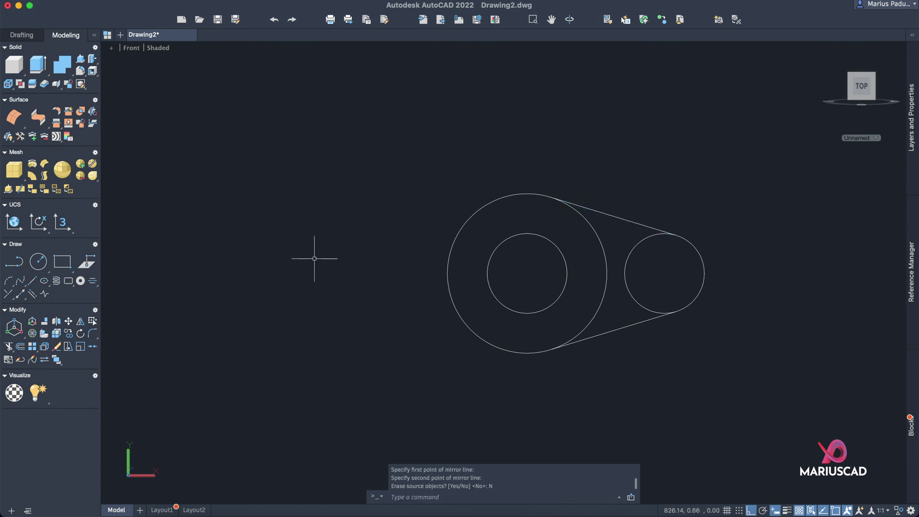
- Mirror the right circle and both tangent lines to the left about a vertical axis
click(617, 201)
text(mirro)
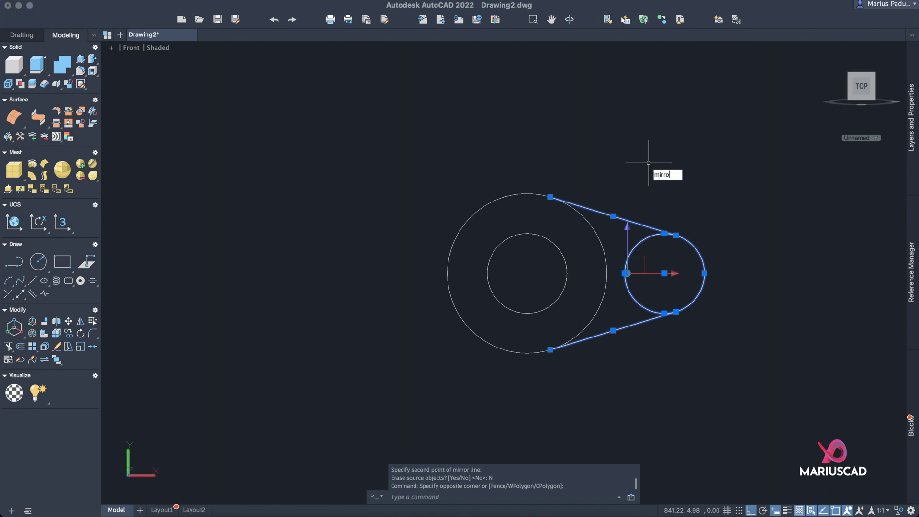
text(r)
key(Return)
click(527, 274)
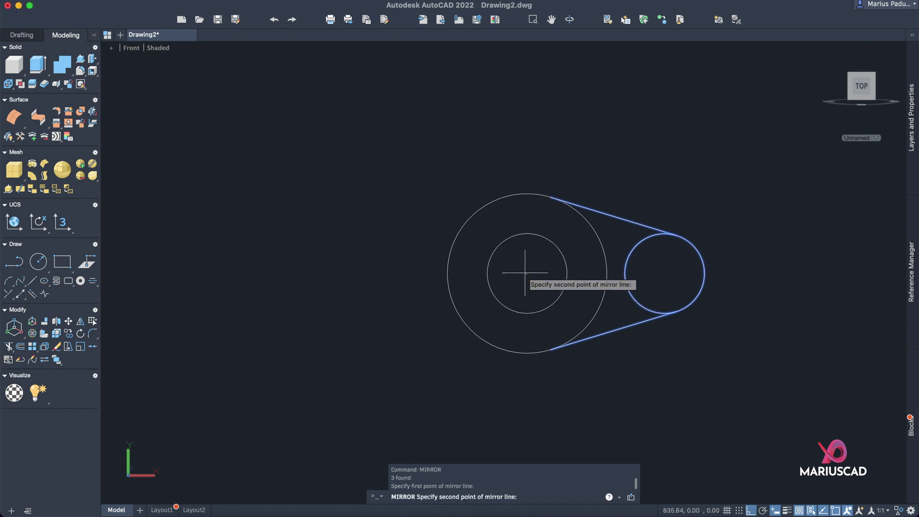
click(533, 378)
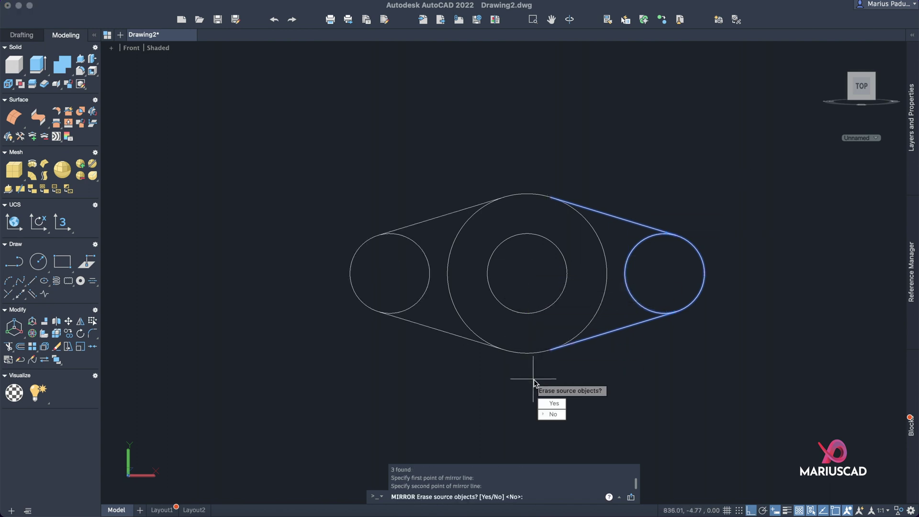
click(553, 416)
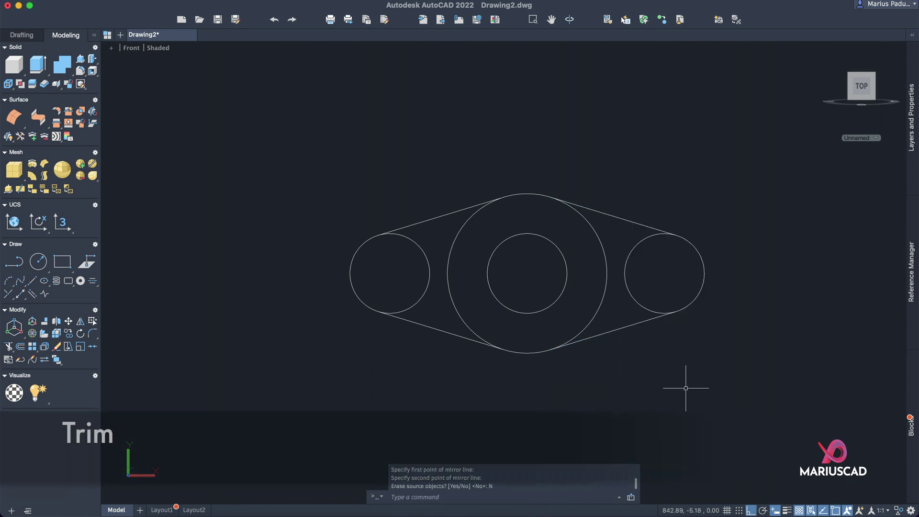
- Trim the overlapping arcs on both ends into a clean oval outline
text(trim)
key(Return)
click(637, 290)
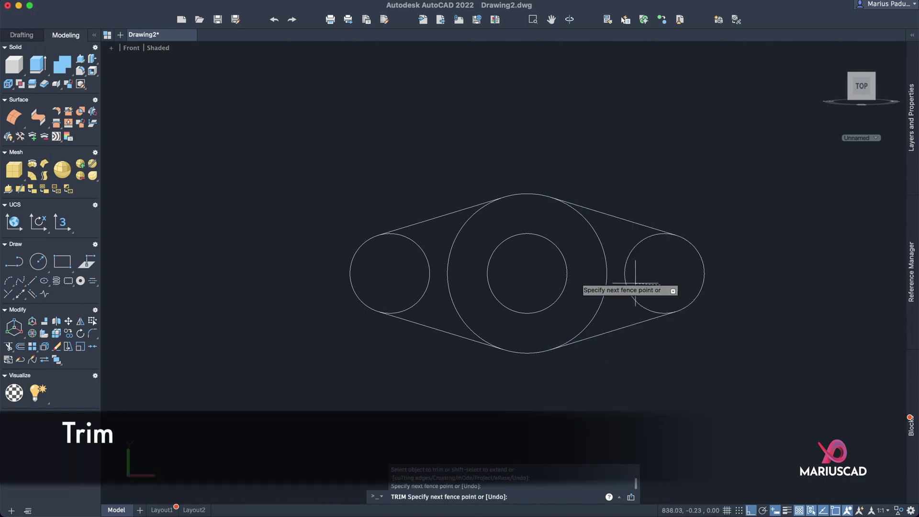
click(584, 288)
key(Return)
click(468, 268)
click(402, 263)
key(Return)
key(Escape)
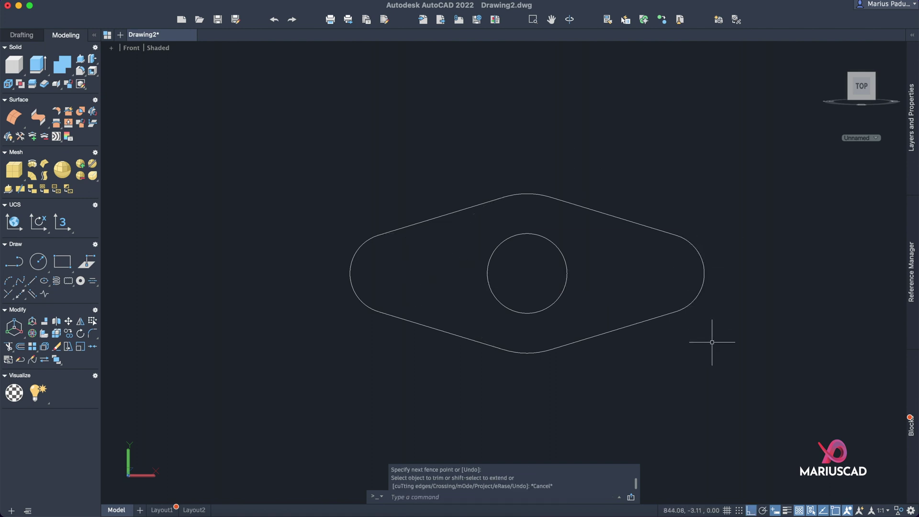
- Add radius-1 hole circles at the centres of the right and left rounded ends
text(cir)
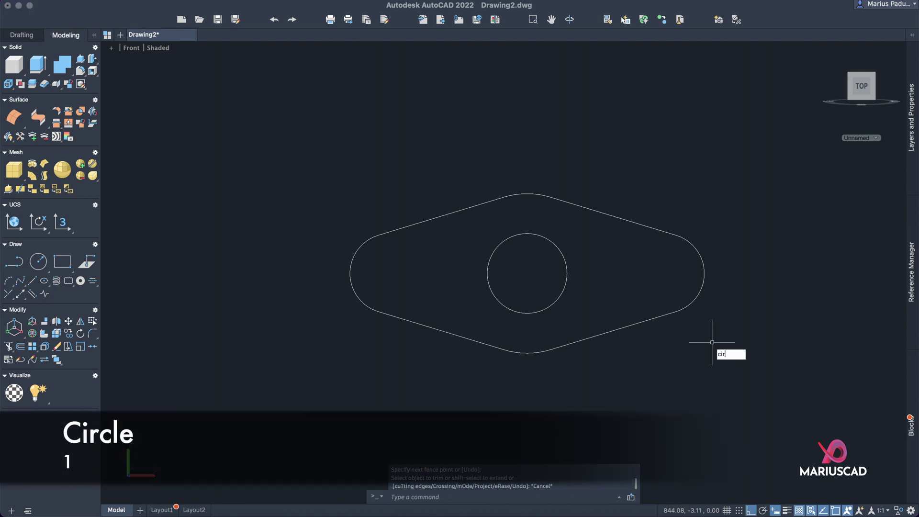
key(Return)
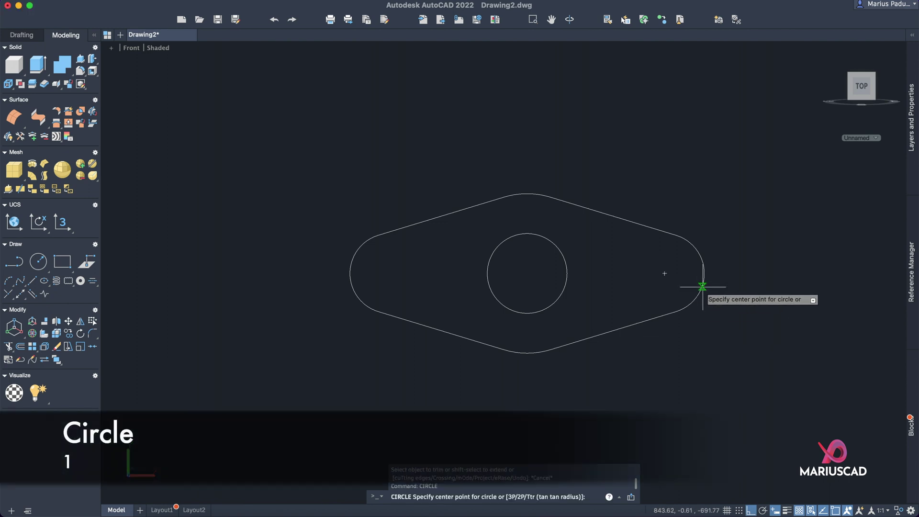
click(665, 274)
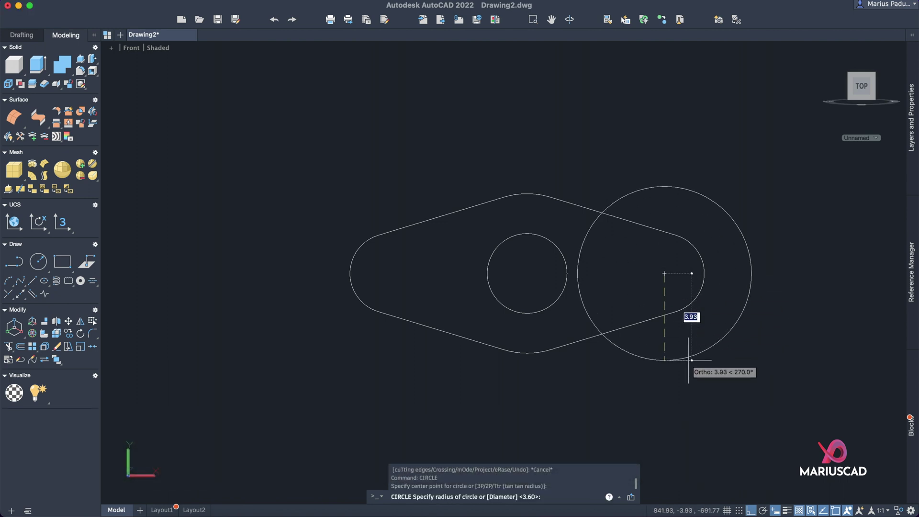
text(1)
key(Return)
key(Escape)
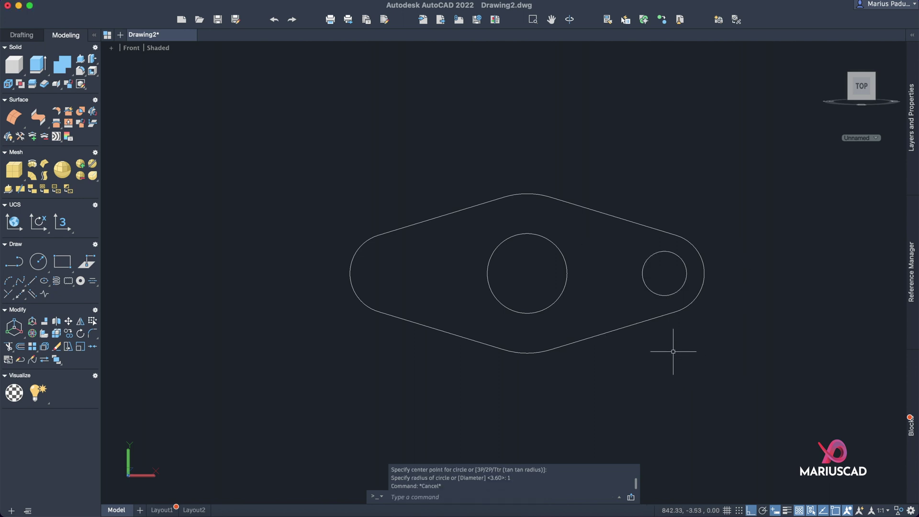
text(cir)
key(Return)
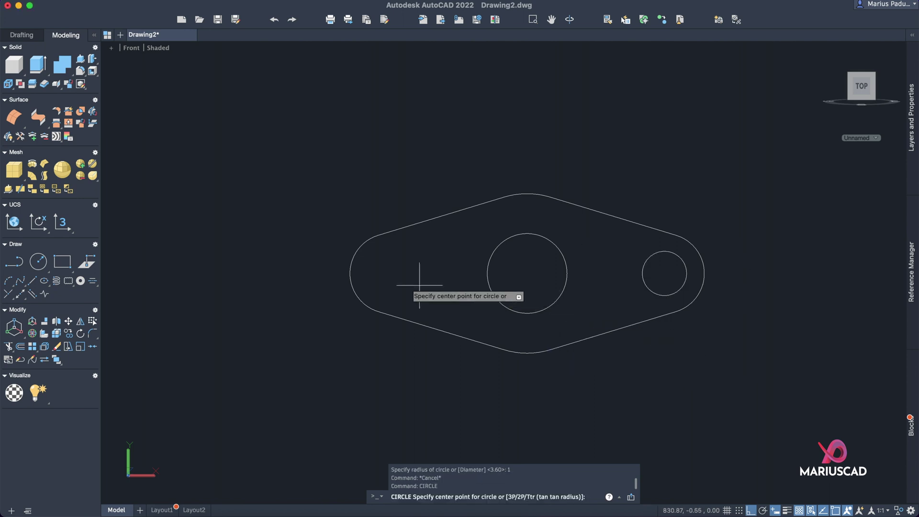
click(390, 273)
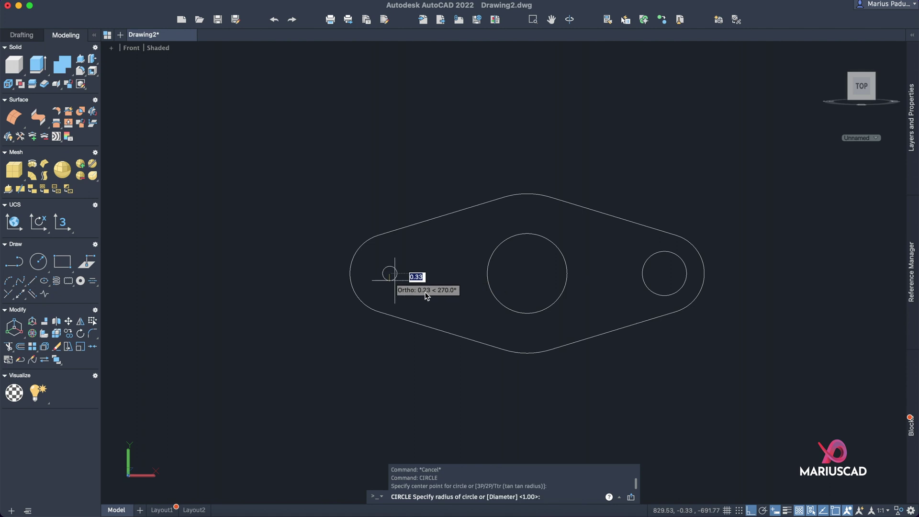
key(Return)
key(Escape)
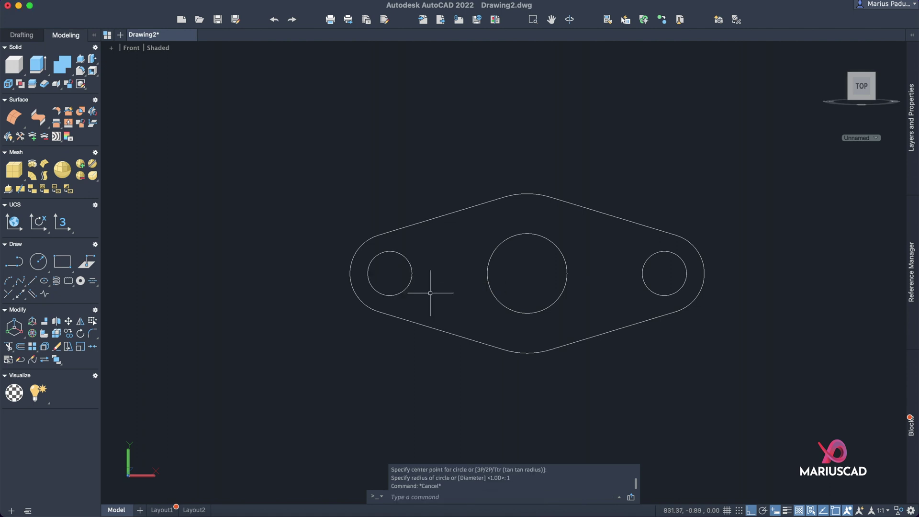
click(777, 383)
- Join the oval outline segments into one closed polyline
key(Escape)
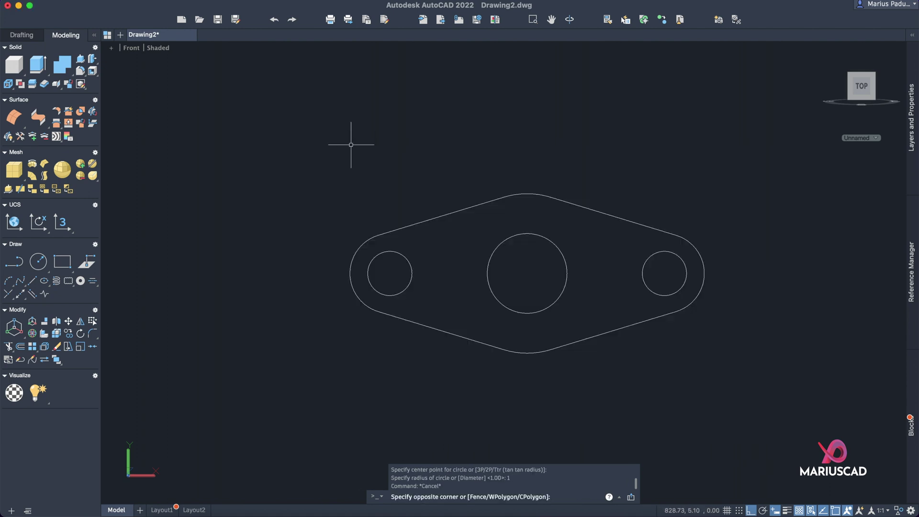
click(508, 210)
click(623, 219)
click(716, 283)
key(Escape)
click(755, 380)
click(279, 126)
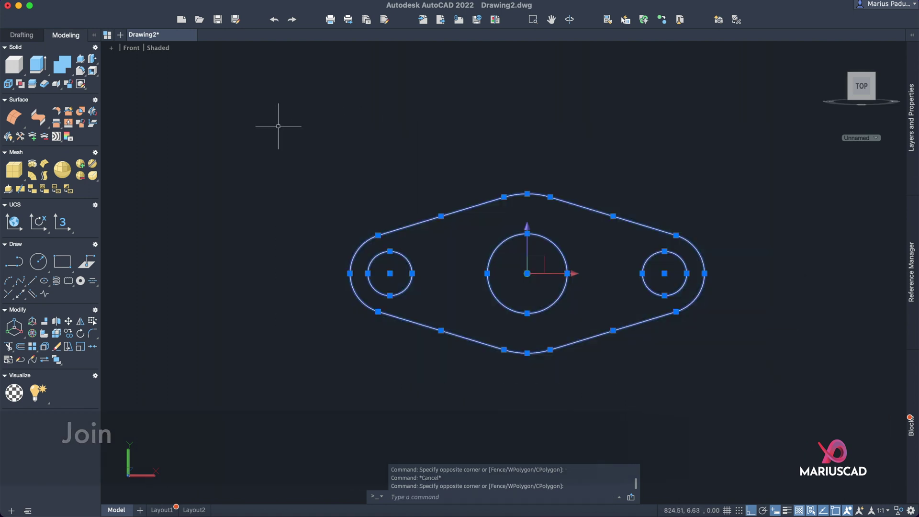
key(Return)
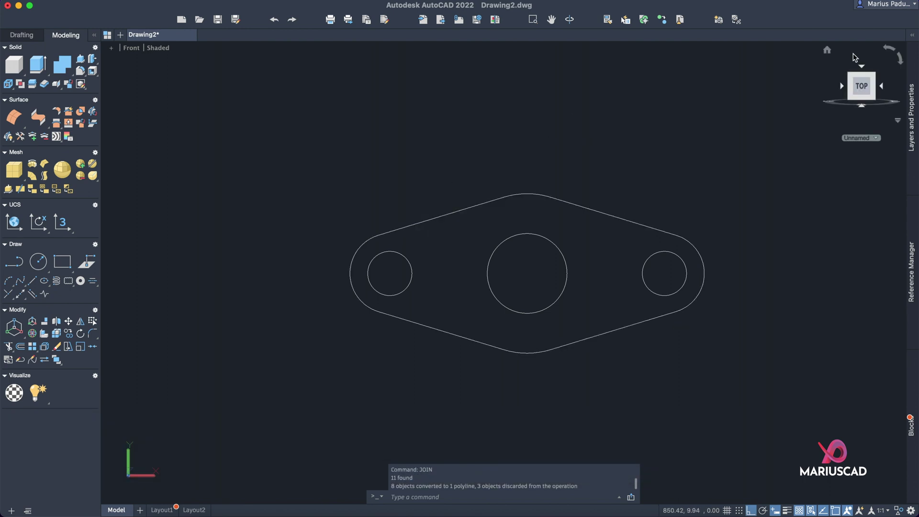
- Set the view to the isometric Home view with parallel projection
click(827, 50)
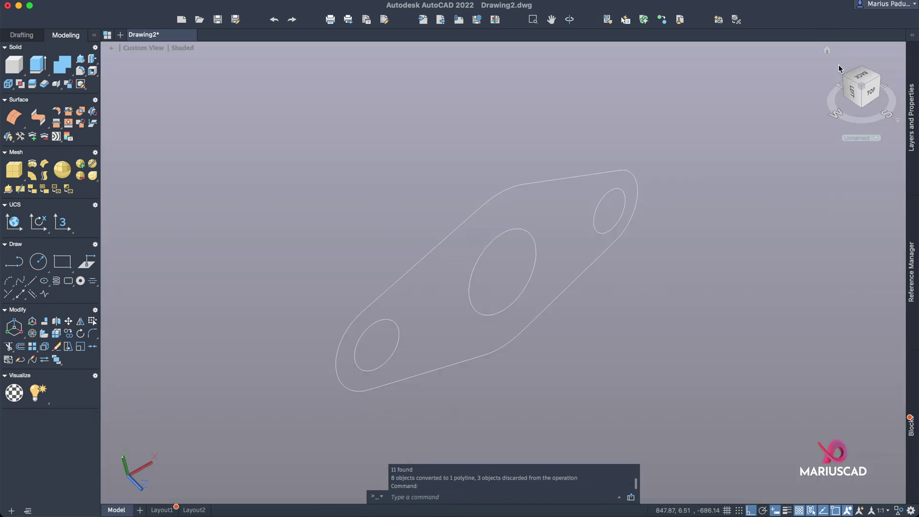
right_click(861, 86)
click(828, 108)
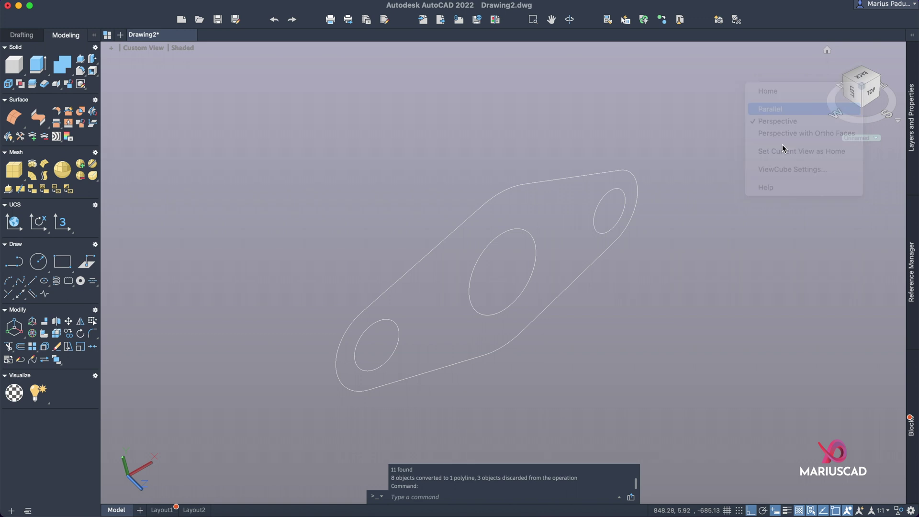
- Start EXTRUDE and window-select the oval outline and its three circles
text(extrude)
key(Return)
click(769, 384)
click(271, 100)
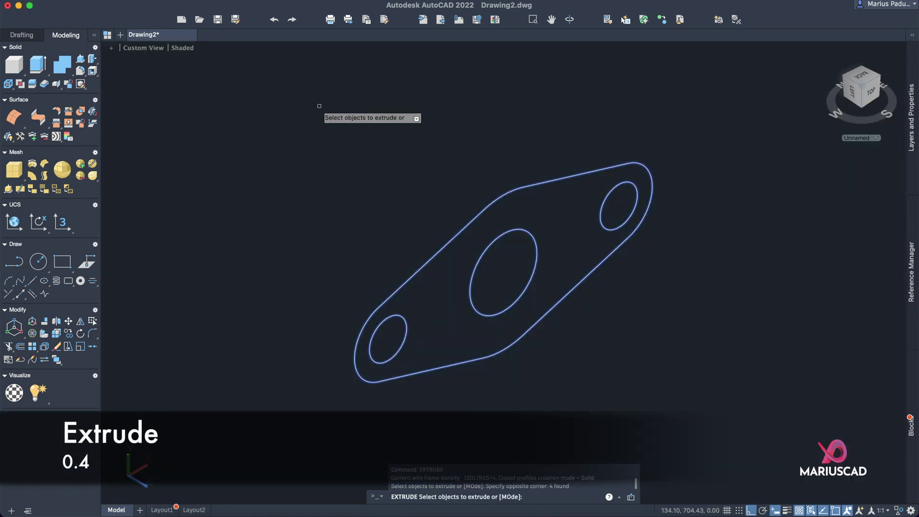
key(Return)
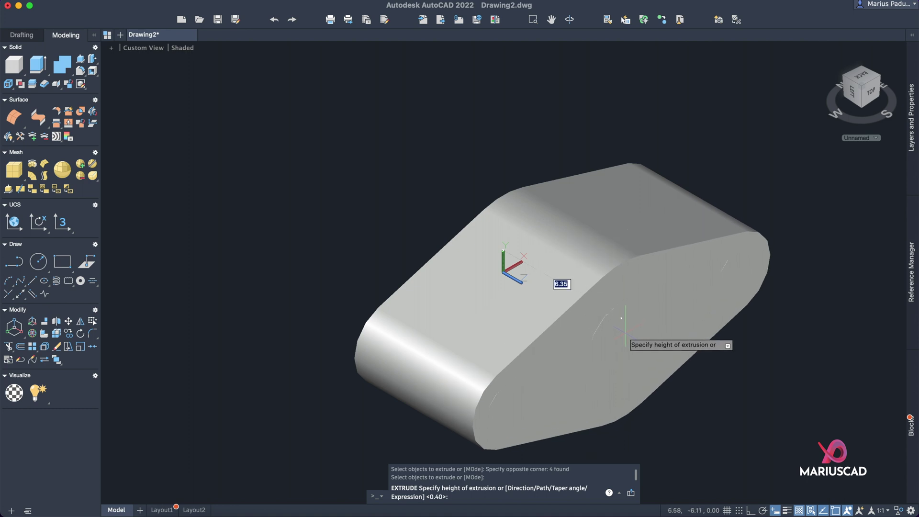
- Extrude the outline and circles to a height of 0.4
text(0.4)
key(Return)
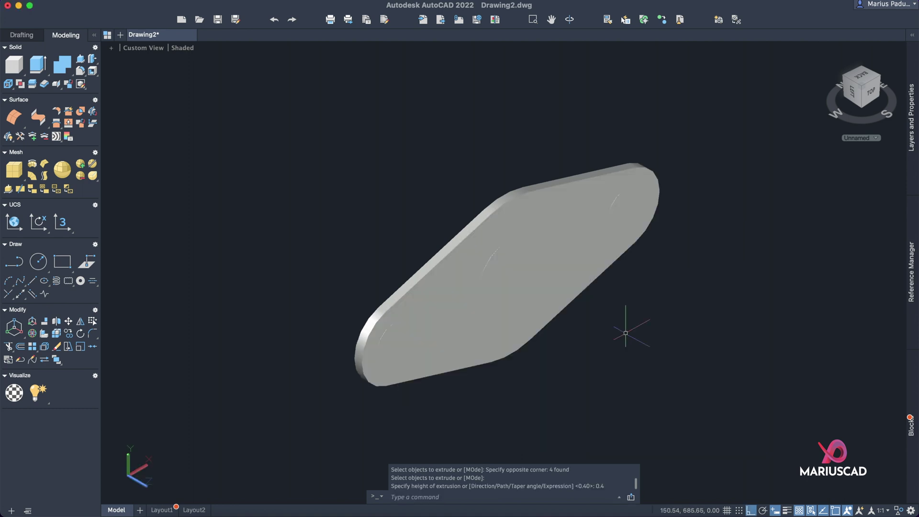
key(Escape)
- Subtract the three cylinders from the oval plate using SUB
text(sub)
key(Return)
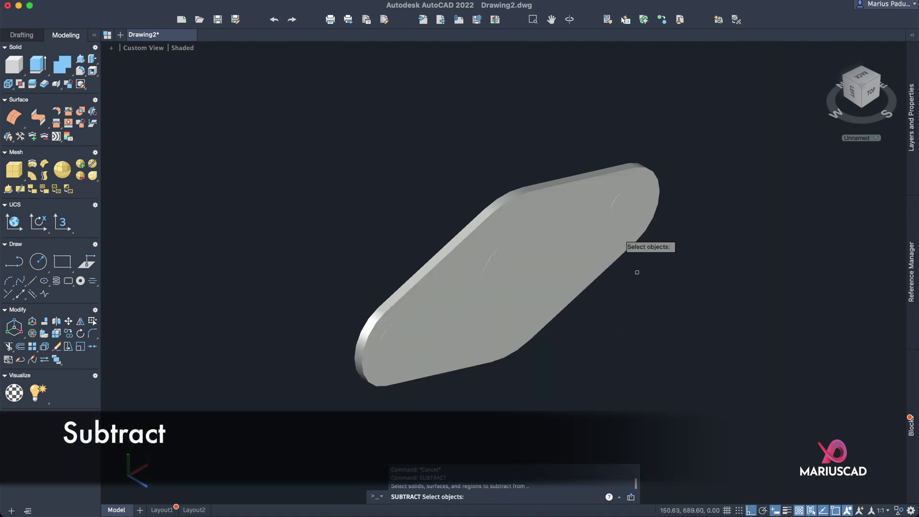
click(595, 198)
key(Return)
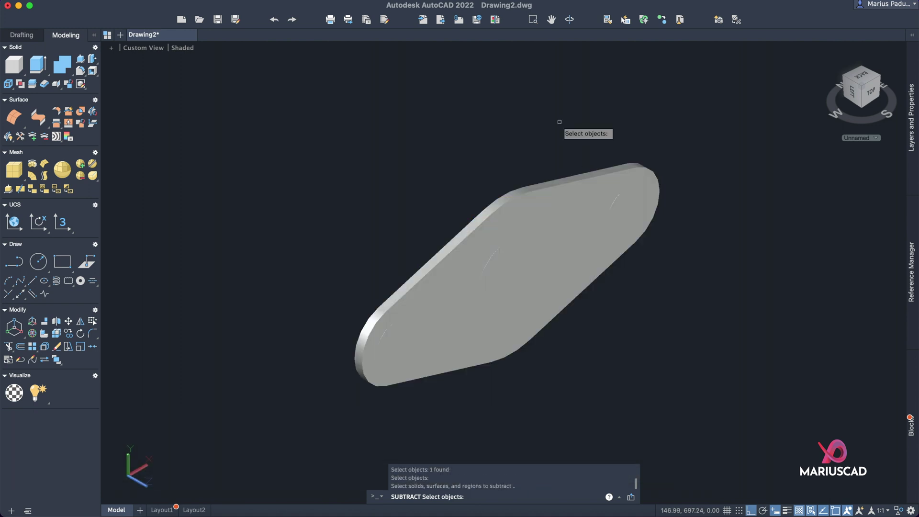
click(625, 217)
double_click(623, 215)
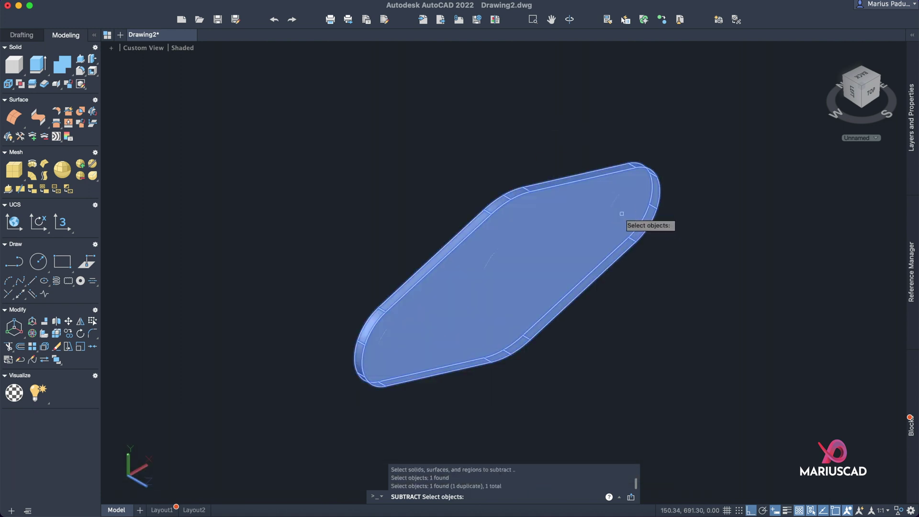
click(767, 350)
click(320, 119)
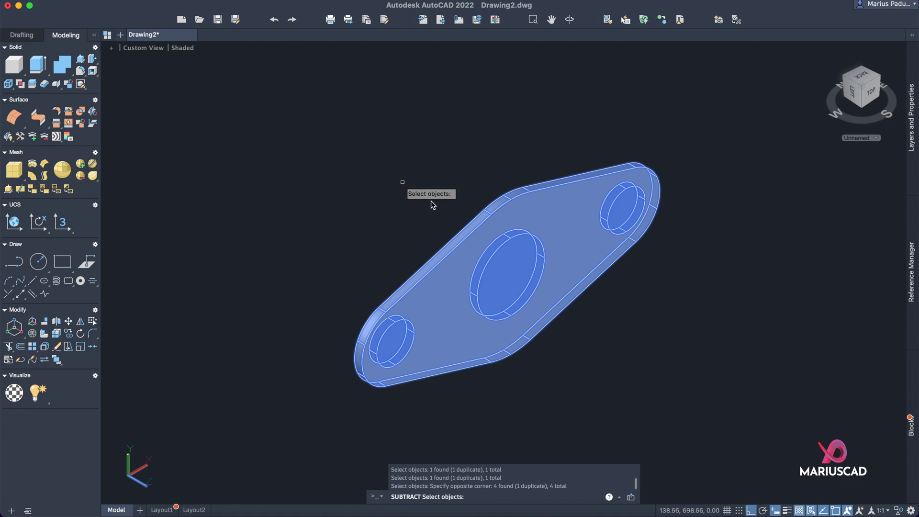
shift+click(444, 294)
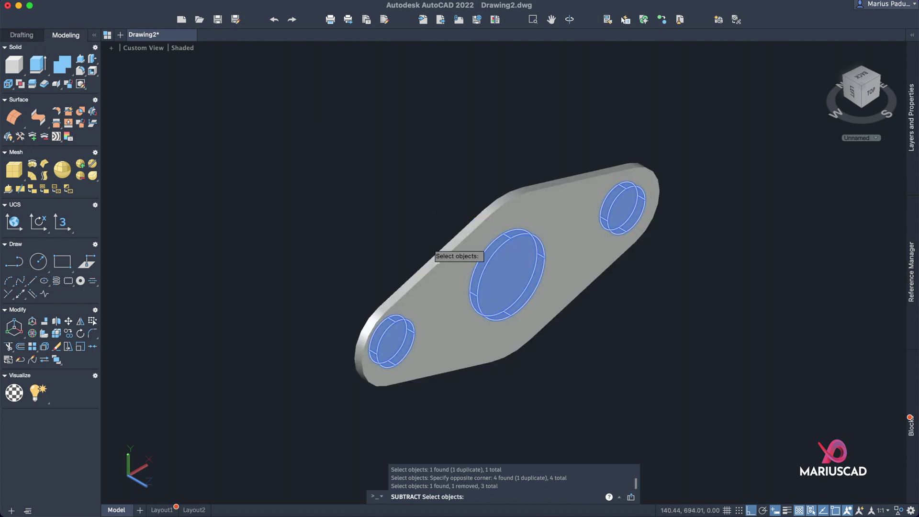
key(Return)
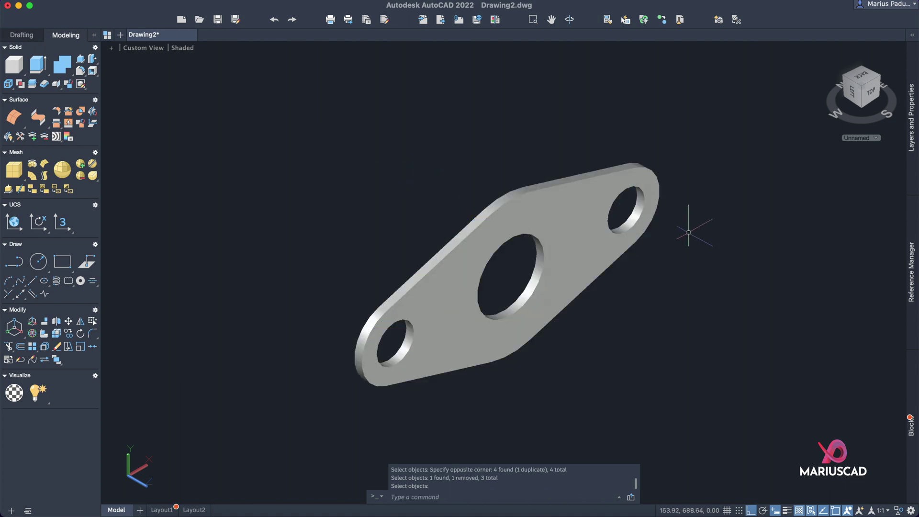
- End object isolation to show the pipe elbow again, then orbit the view
right_click(681, 145)
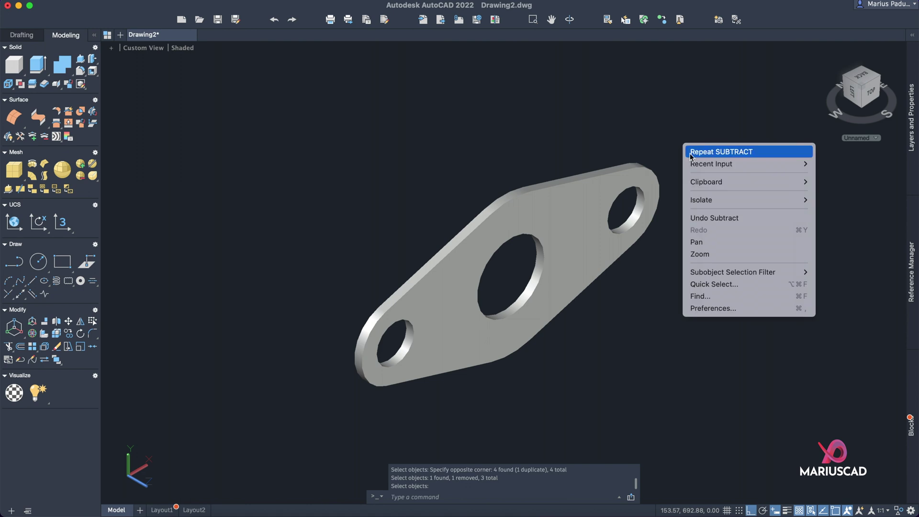
mouse_move(728, 200)
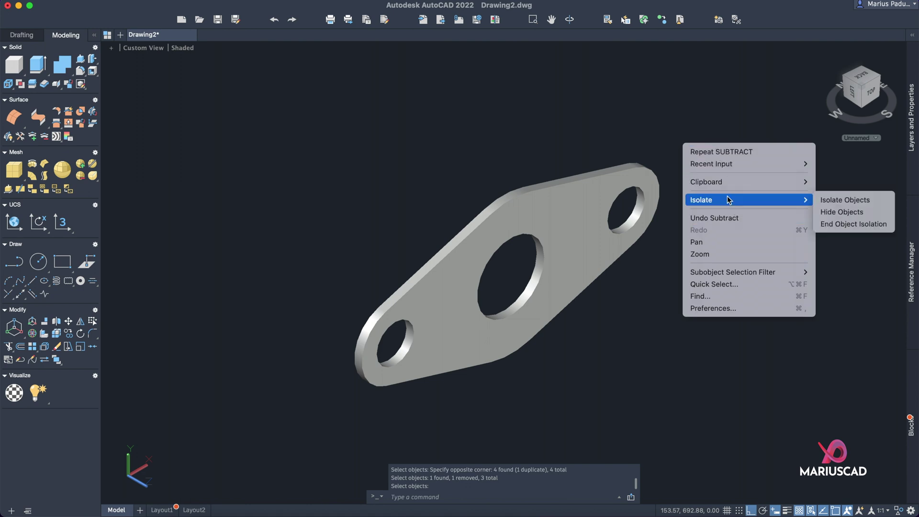
click(859, 224)
shift+middle_drag(626, 339, 678, 275)
- Select the oval plate and pipe solids with the Layers palette open, then clear the selection
click(912, 35)
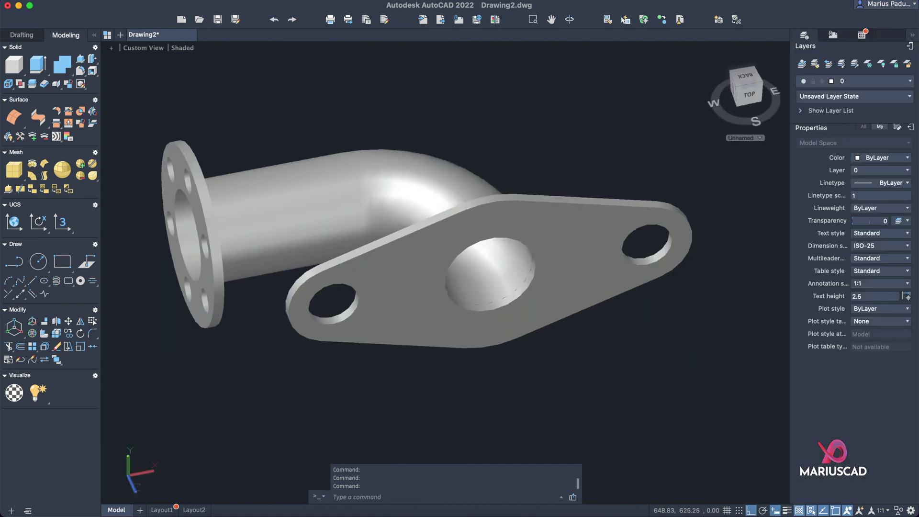
click(577, 279)
click(393, 181)
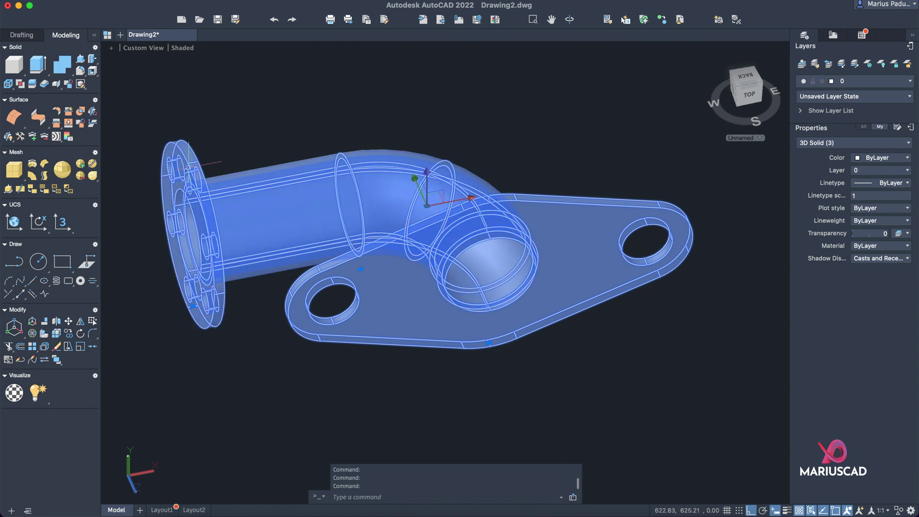
key(Escape)
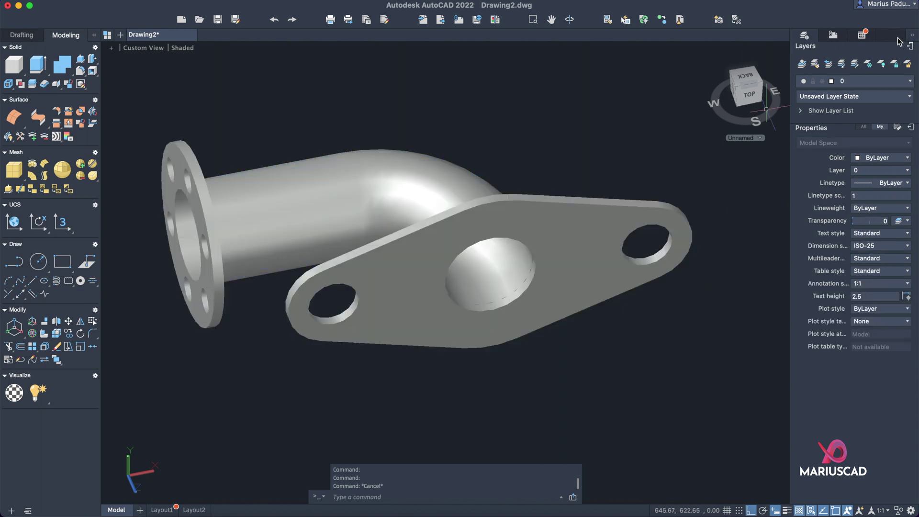
click(913, 35)
scroll(776, 248, down, 3)
scroll(790, 248, up, 1)
- Union the pipe elbow, round flange and oval flange by window-selecting all three solids
text(union)
key(Return)
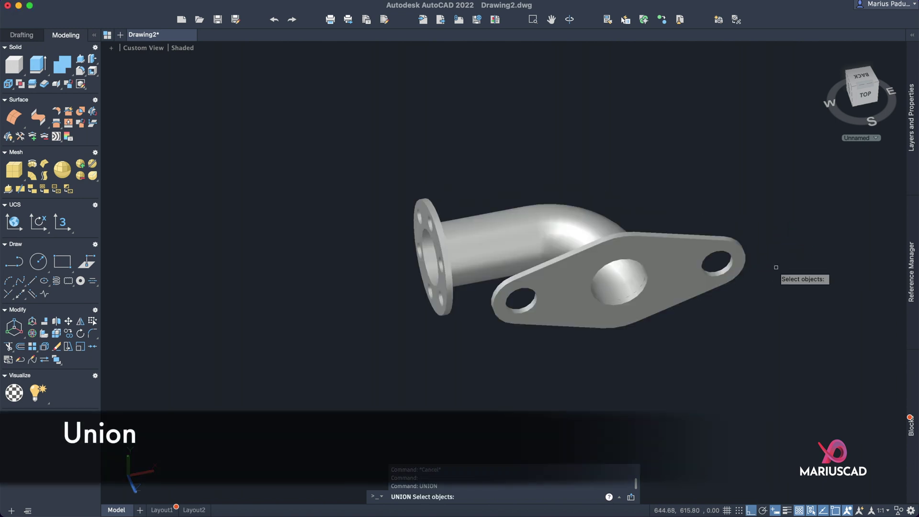
click(840, 388)
click(327, 99)
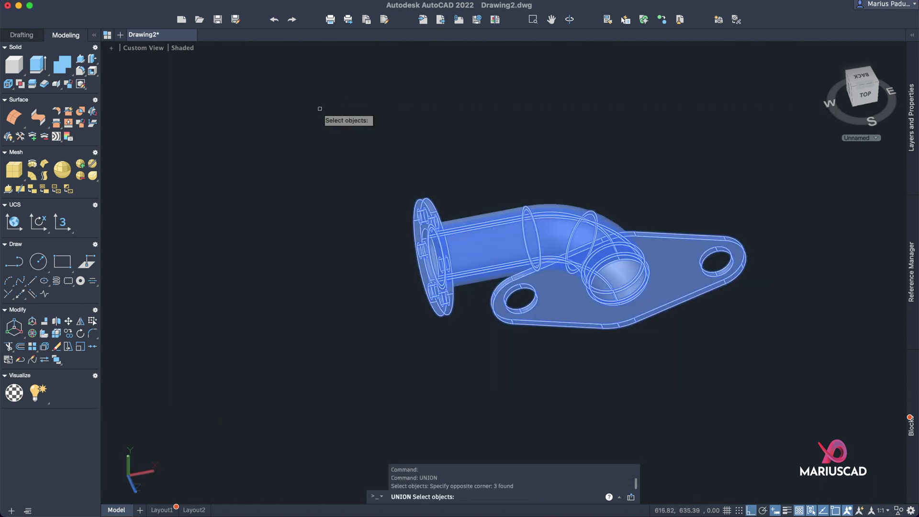
key(Return)
click(586, 204)
key(Escape)
mouse_move(670, 348)
shift+middle_down()
mouse_move(581, 240)
mouse_move(712, 340)
mouse_move(776, 331)
mouse_move(534, 311)
mouse_move(579, 331)
mouse_move(509, 319)
shift+middle_up()
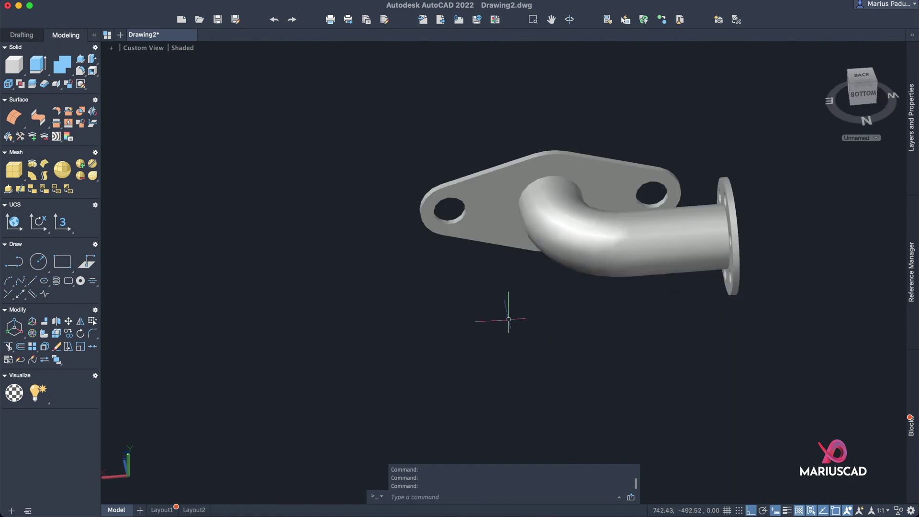
- Fillet the pipe end edge and the flange's inner circular edge with a 0.2 radius
text(filletedge)
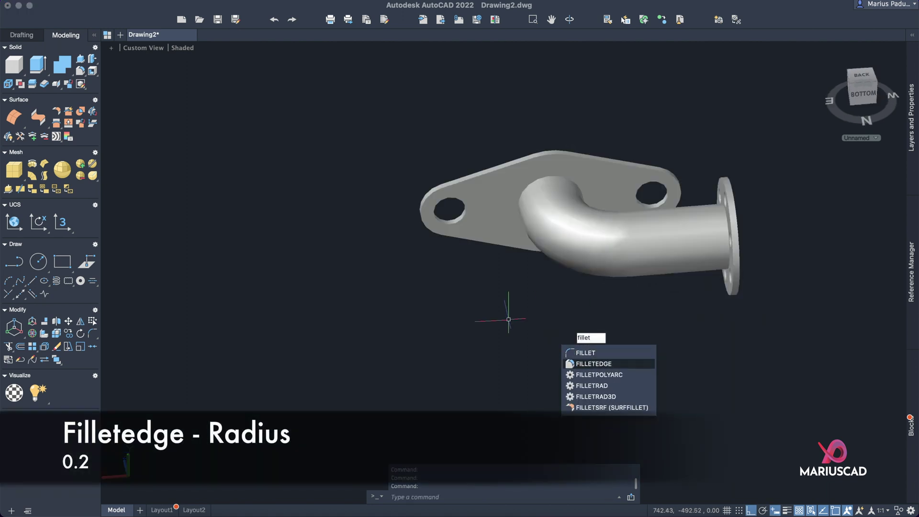
key(Return)
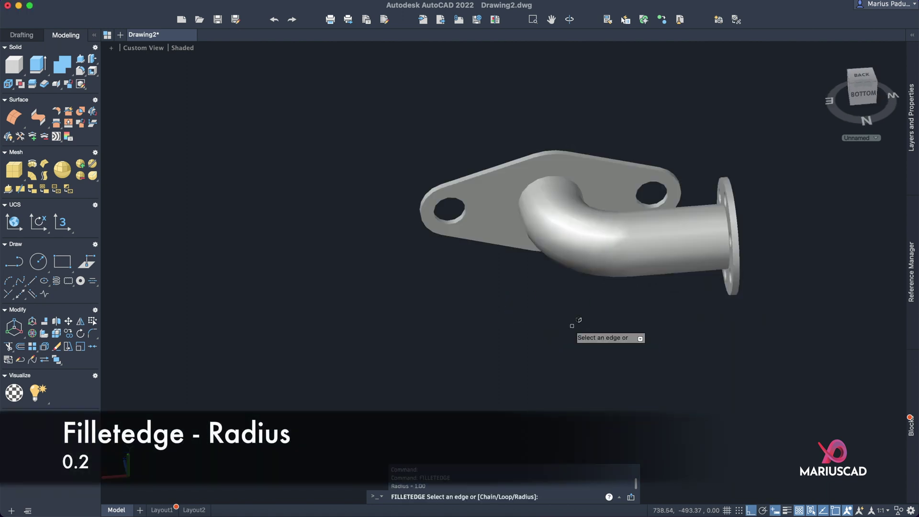
click(544, 176)
mouse_move(550, 311)
shift+middle_down()
mouse_move(738, 320)
mouse_move(549, 127)
shift+middle_up()
click(551, 124)
shift+middle_drag(725, 240, 772, 307)
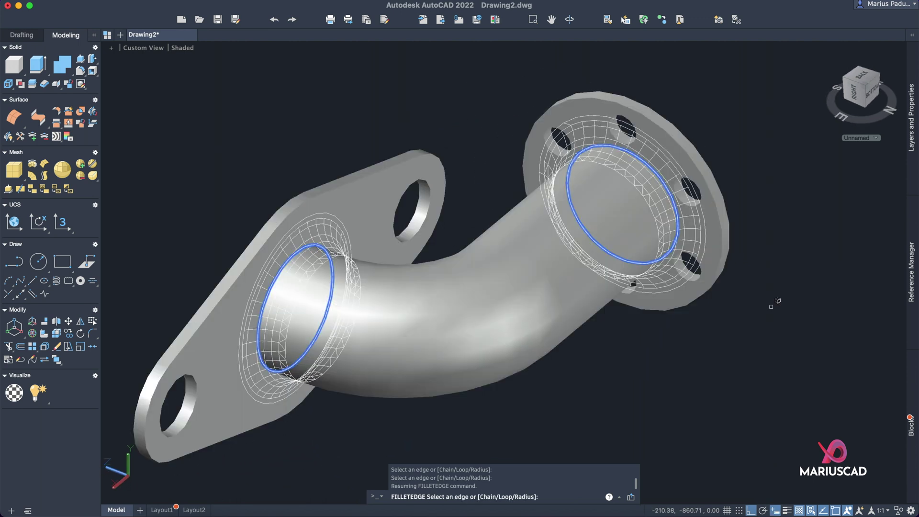
key(Return)
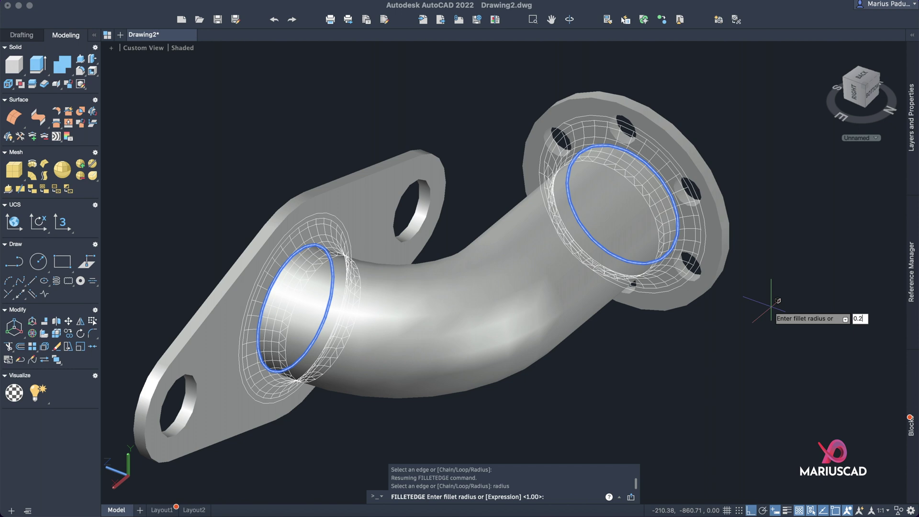
key(Return)
key(Return)
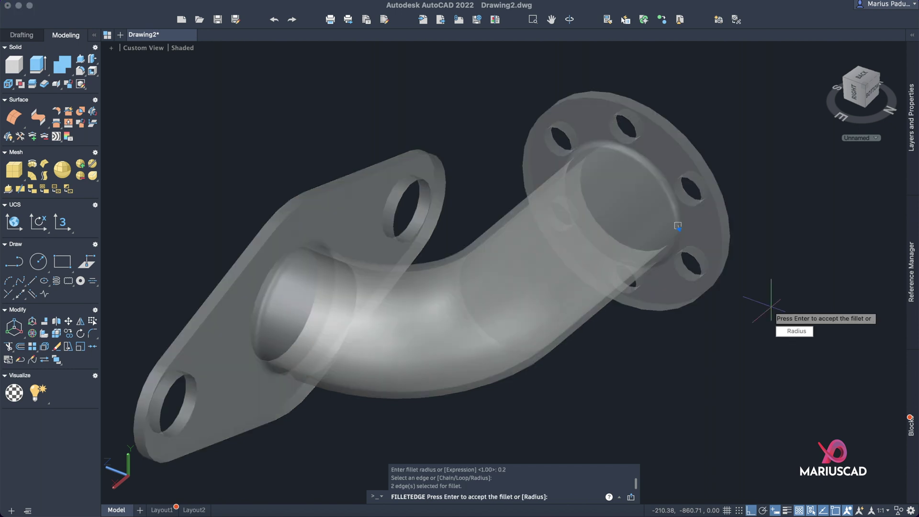
key(Return)
scroll(598, 160, up, 2)
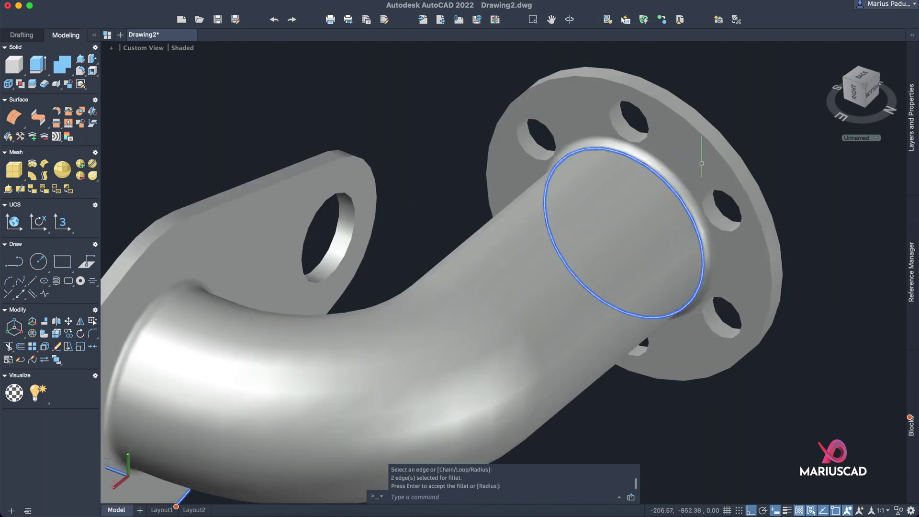
key(Escape)
key(Escape)
scroll(748, 133, down, 3)
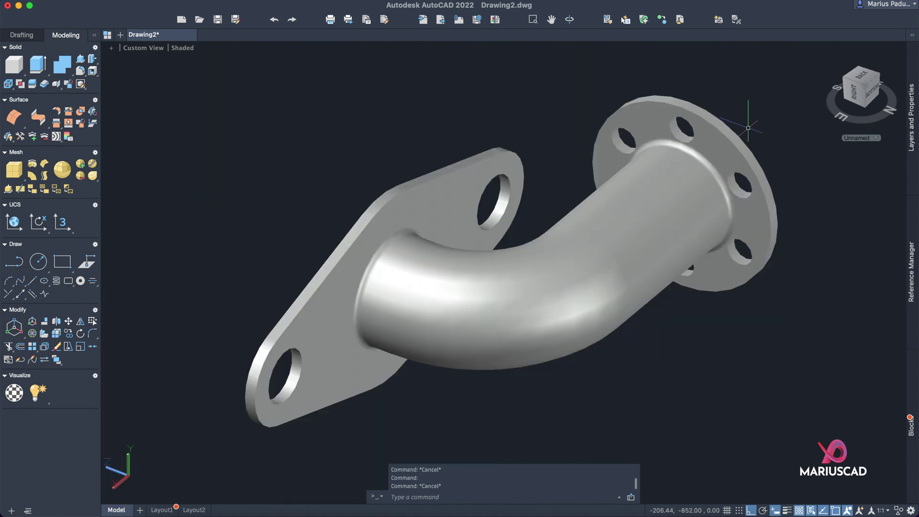
- Start CHAMFEREDGE and pick the bolt-hole edges on the round flange
text(ch)
key(Down)
key(Down)
key(Down)
key(Down)
key(Down)
key(Down)
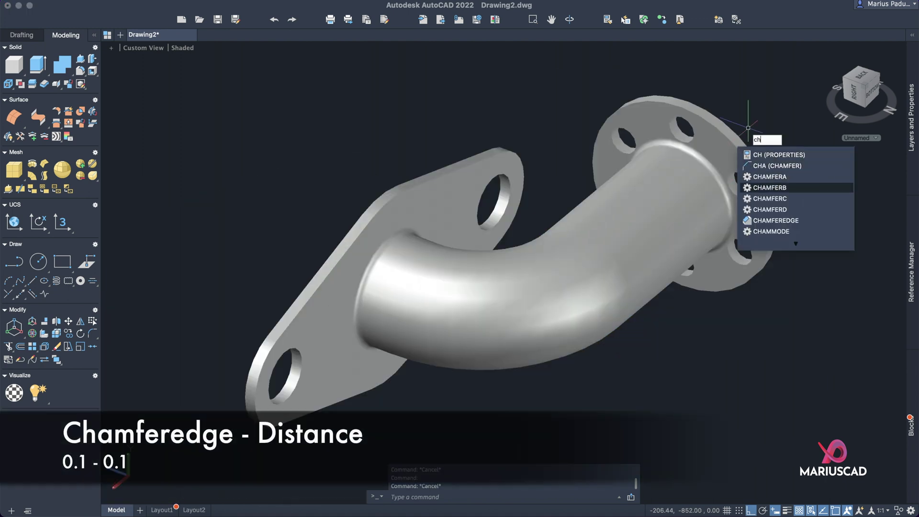
key(Return)
scroll(736, 129, up, 5)
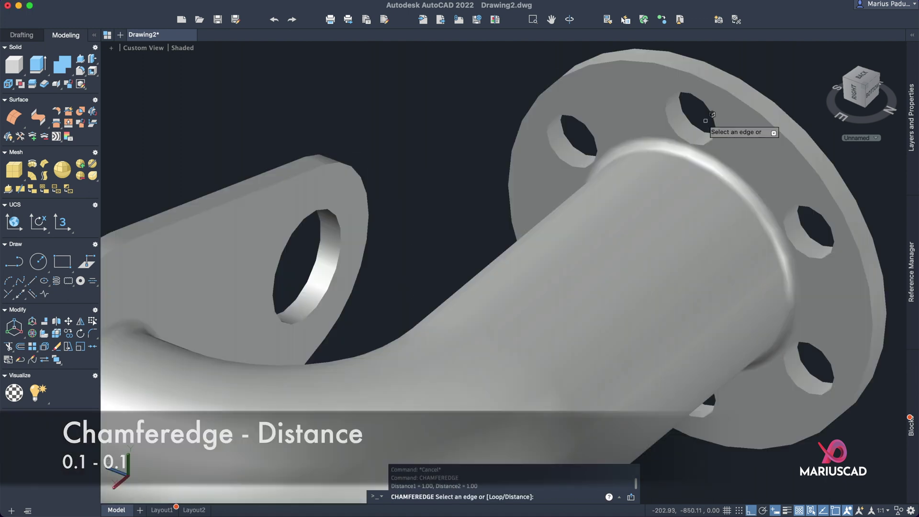
click(715, 120)
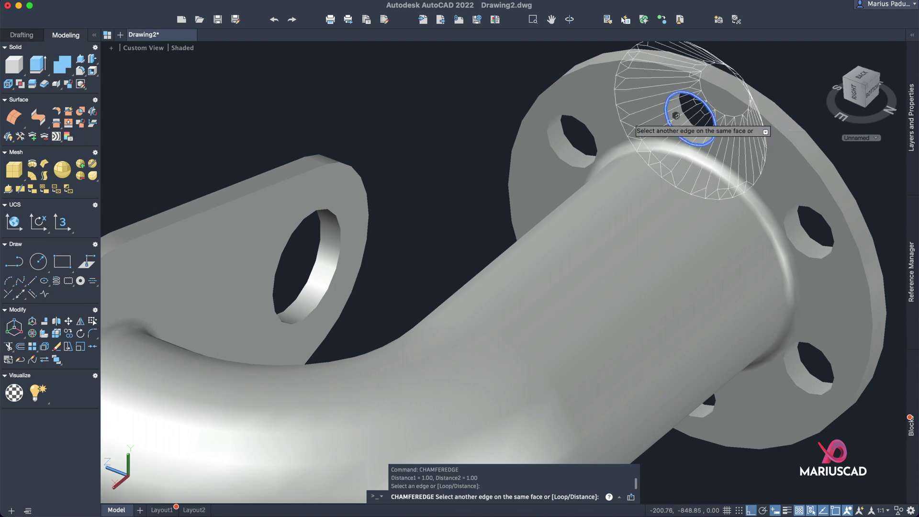
click(576, 118)
click(790, 211)
mouse_move(791, 210)
shift+middle_down()
mouse_move(633, 210)
mouse_move(518, 174)
shift+middle_up()
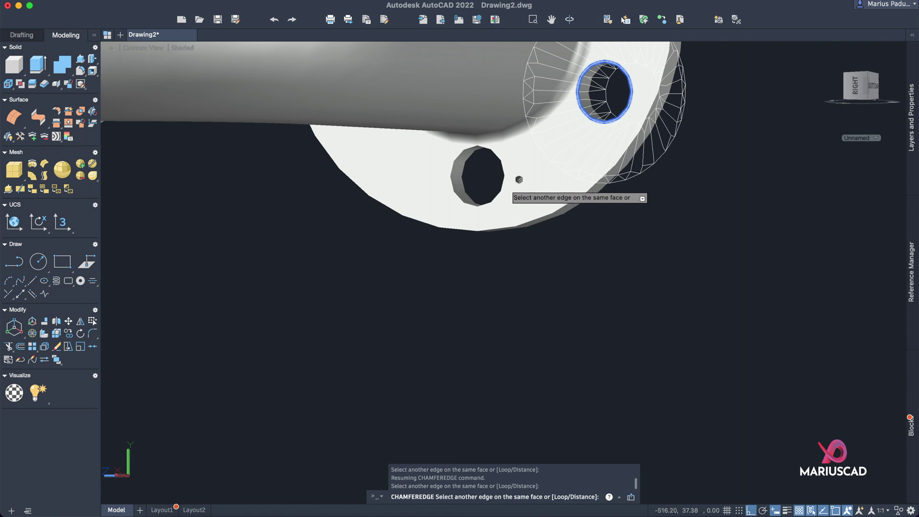
click(505, 177)
shift+middle_drag(384, 225, 428, 217)
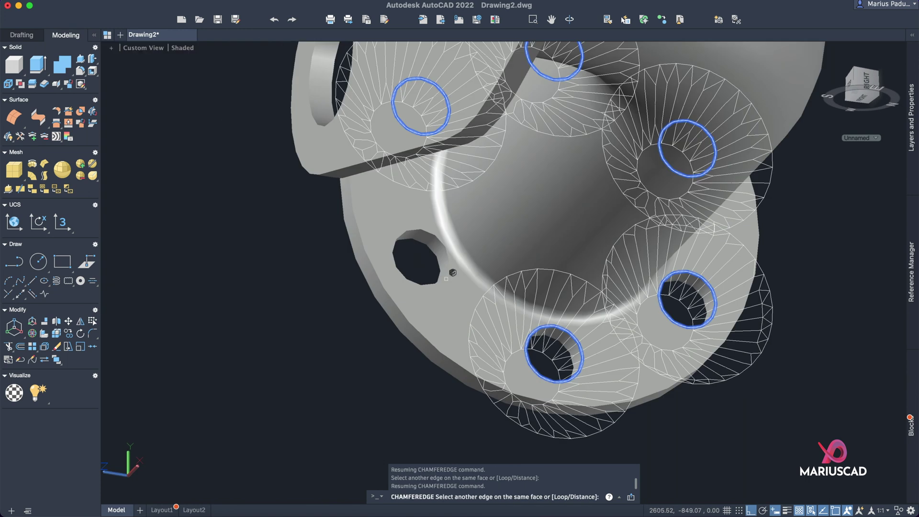
shift+middle_drag(424, 261, 753, 173)
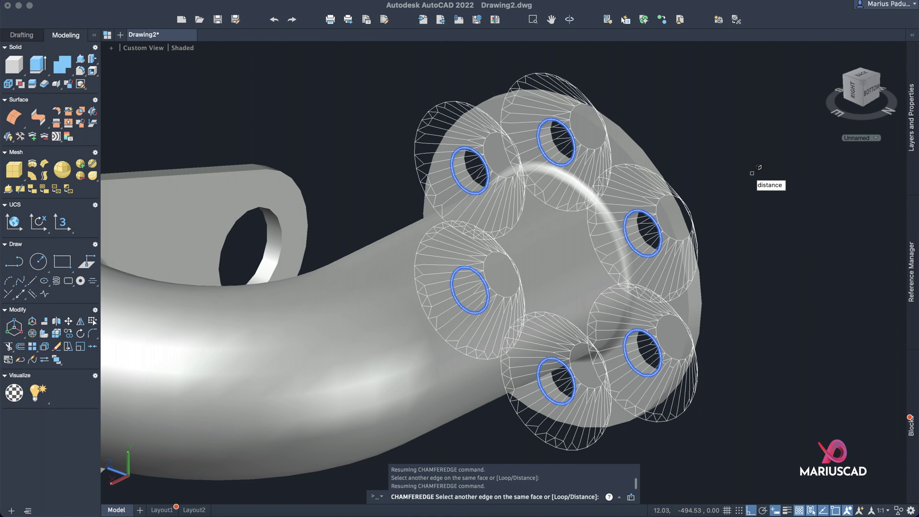
- Set both chamfer distances to 0.1 and apply the chamfer to the six holes
key(Return)
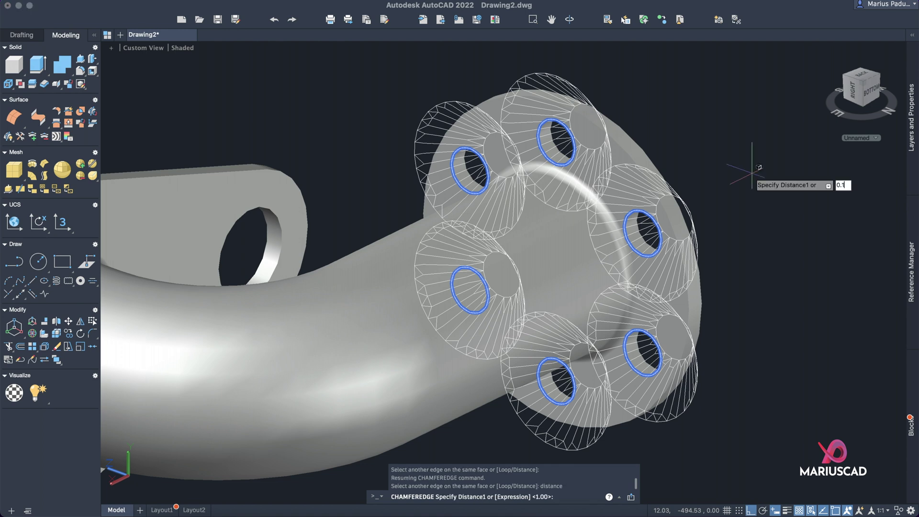
key(Return)
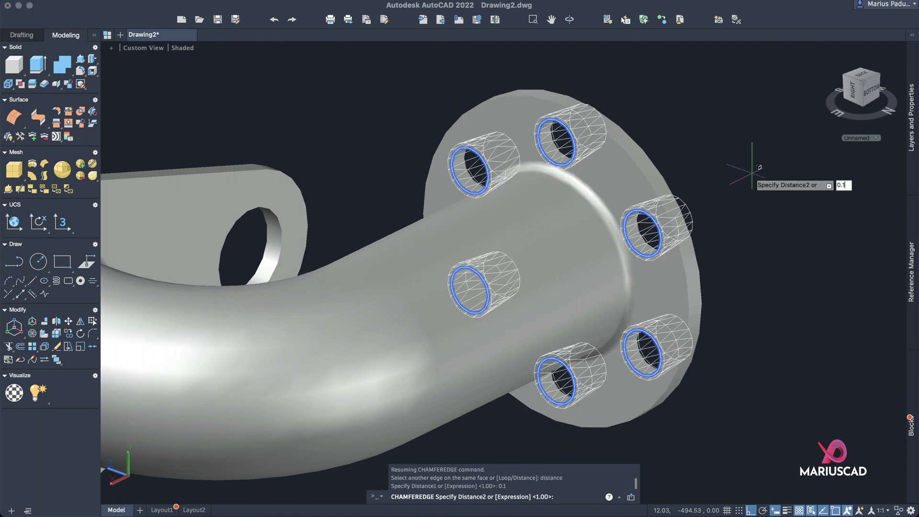
text(0.1)
key(Return)
key(Return)
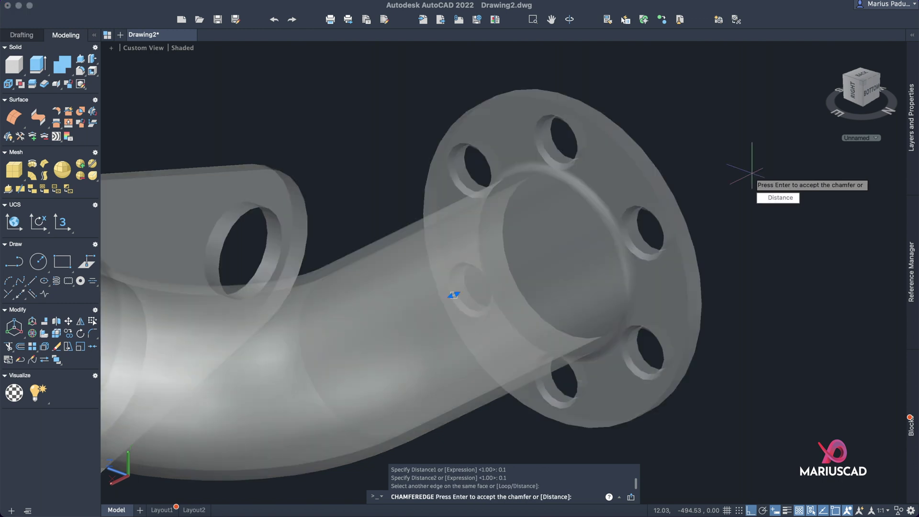
key(Return)
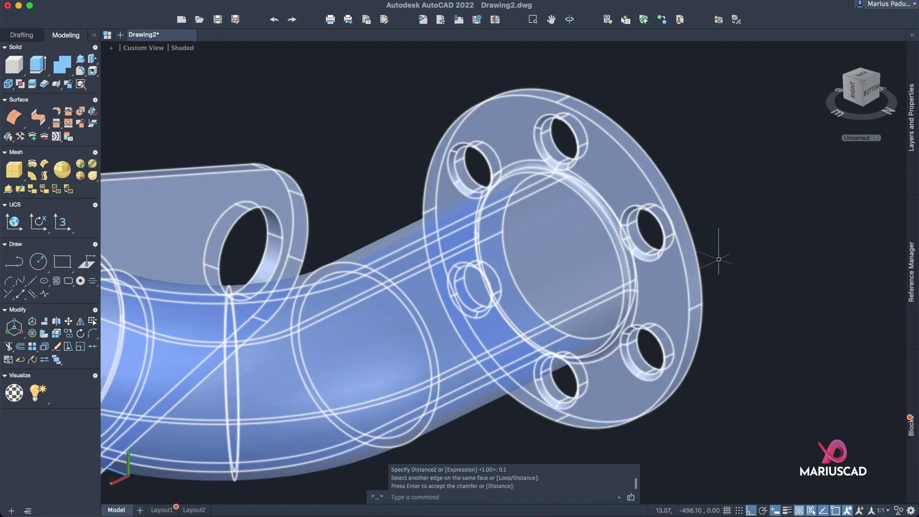
scroll(718, 260, up, 3)
shift+middle_drag(711, 261, 317, 346)
scroll(725, 307, down, 5)
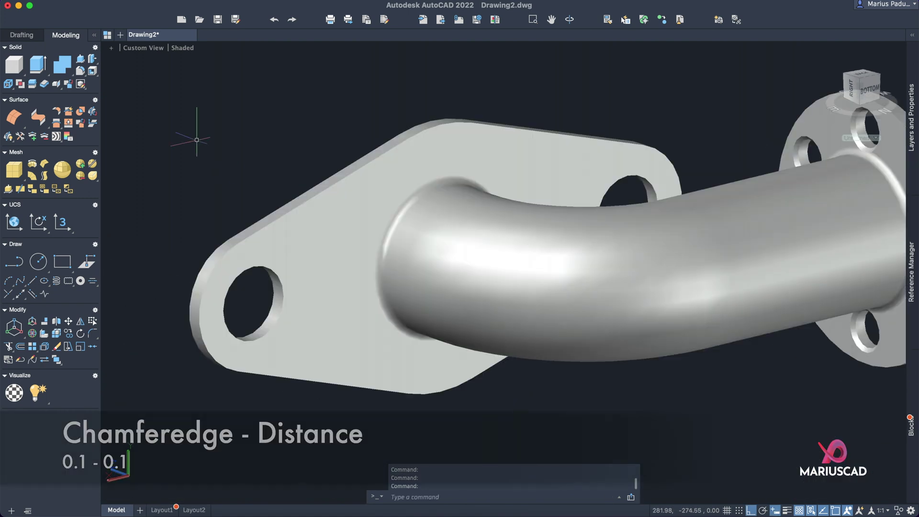
- Chamfer the oval flange's two hole edges at 0.1 × 0.1
text(cham)
key(Down)
key(Down)
key(Down)
key(Down)
key(Down)
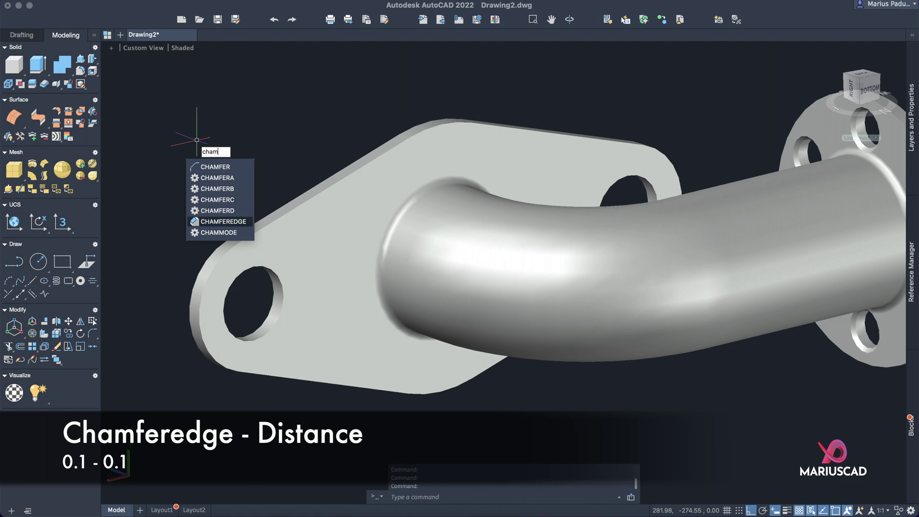
key(Return)
click(281, 280)
click(624, 176)
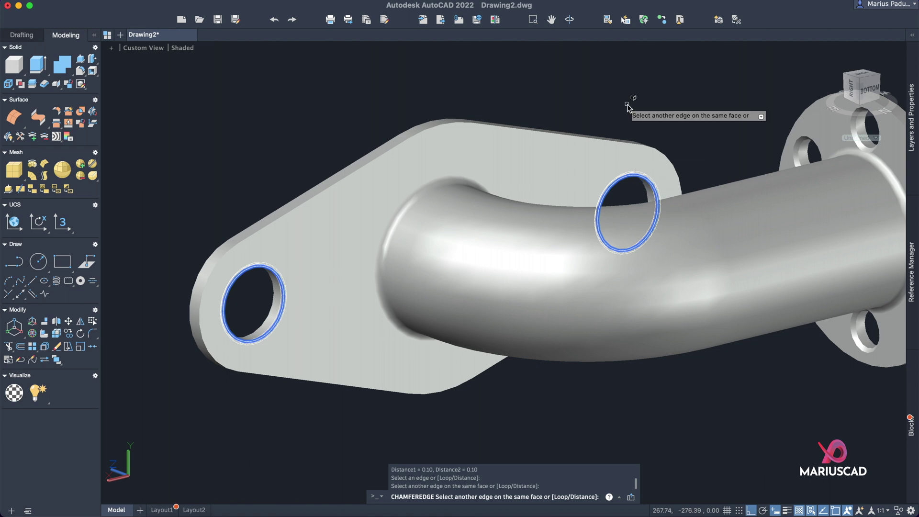
key(Return)
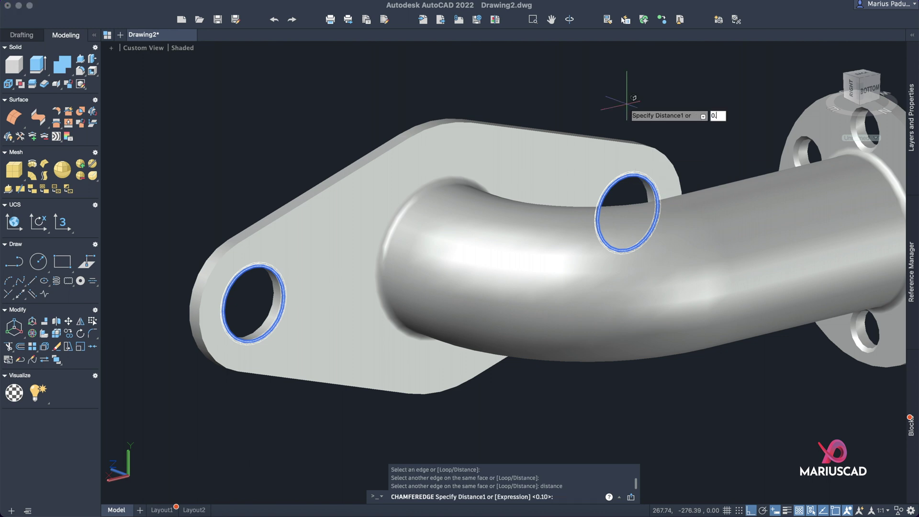
text(0.1)
key(Return)
key(Return)
key(Return)
key(Return)
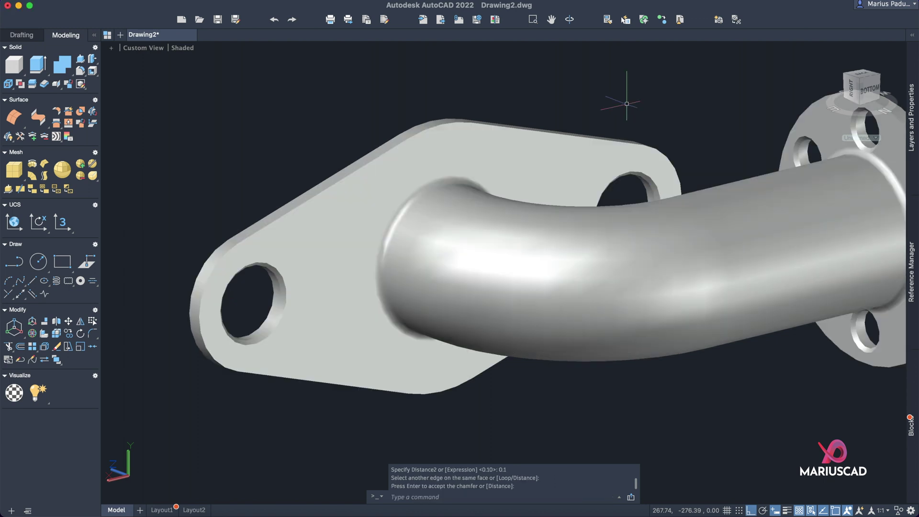
scroll(627, 103, down, 3)
mouse_move(627, 104)
shift+middle_down()
mouse_move(732, 232)
mouse_move(556, 298)
mouse_move(539, 266)
mouse_move(617, 258)
mouse_move(622, 201)
mouse_move(698, 220)
mouse_move(688, 281)
mouse_move(677, 275)
shift+middle_up()
- Assign Aluminum - Polished from the Material Browser to the pipe part
text(matbro)
key(Down)
key(Return)
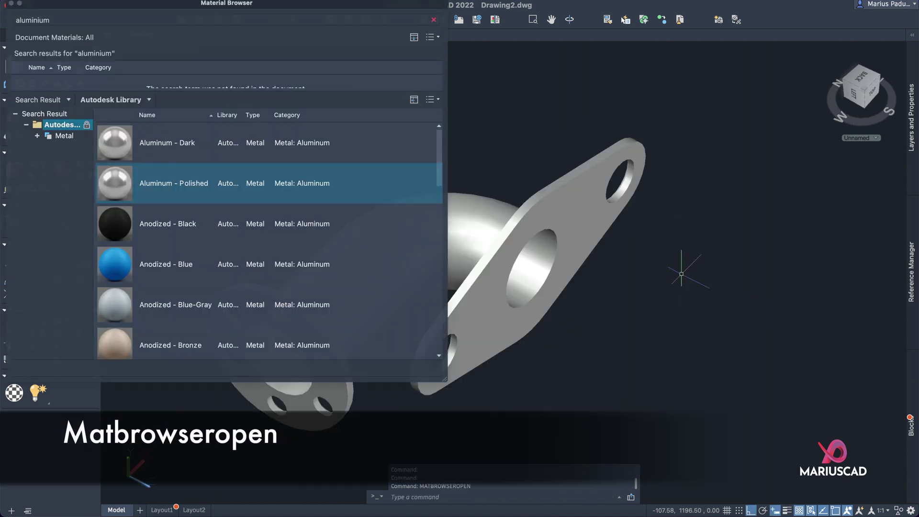
drag(186, 13, 414, 75)
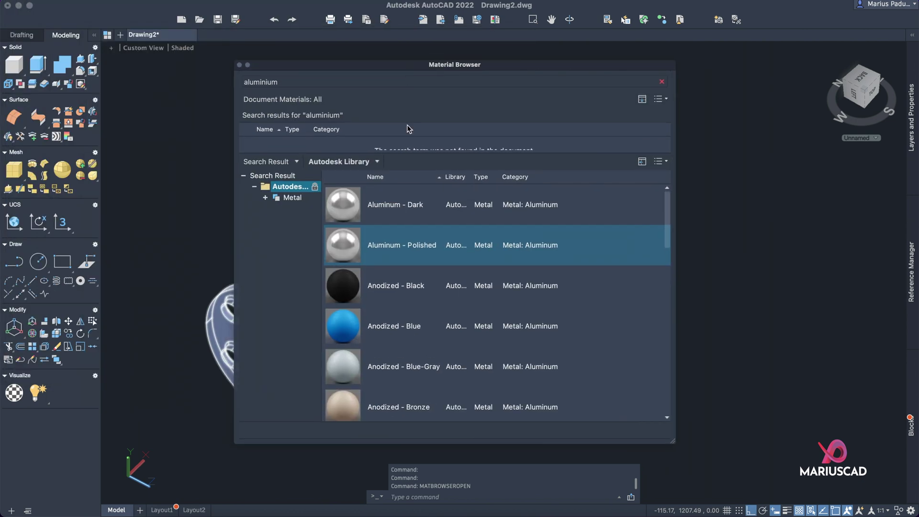
click(388, 249)
drag(367, 68, 503, 82)
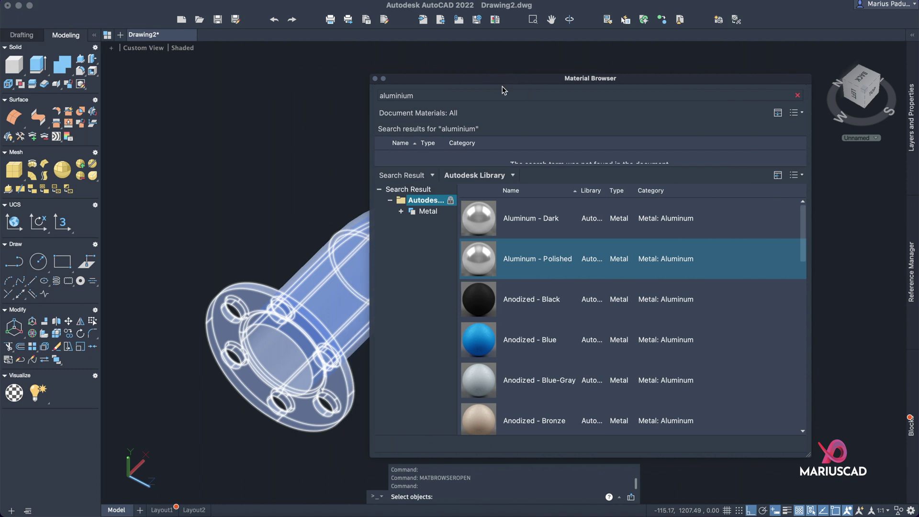
click(345, 294)
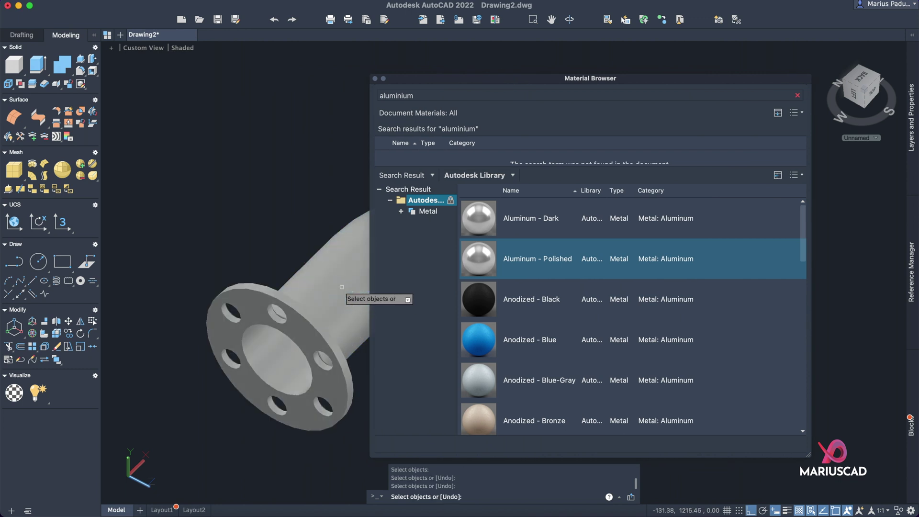
key(Escape)
- Switch to the Realistic visual style and close the Material Browser
click(183, 48)
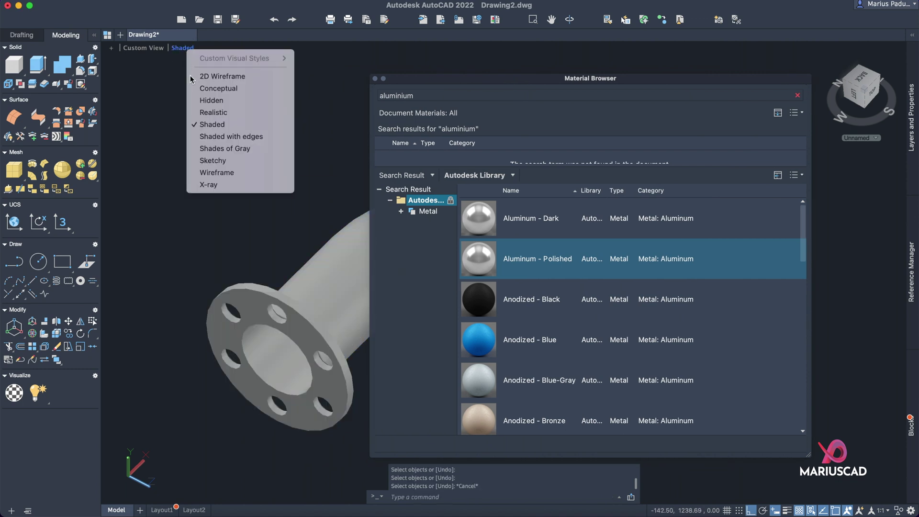
click(203, 111)
scroll(238, 188, down, 2)
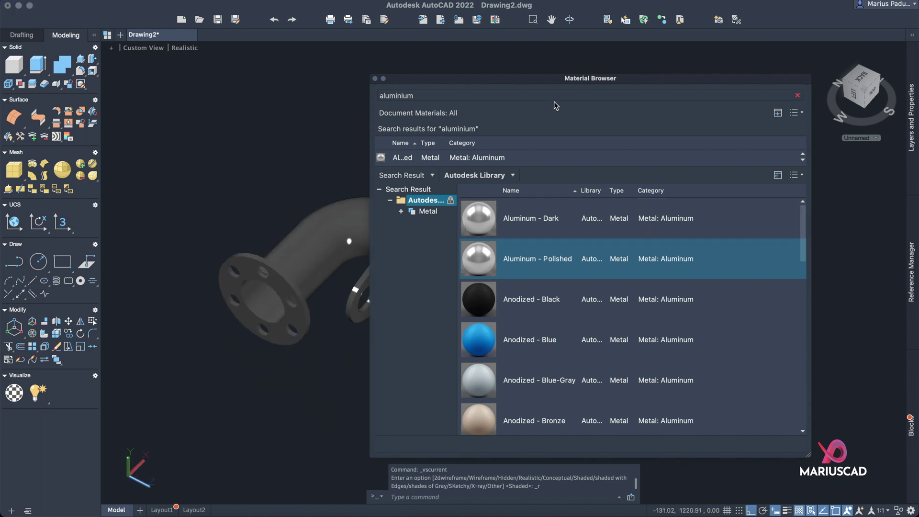
click(383, 79)
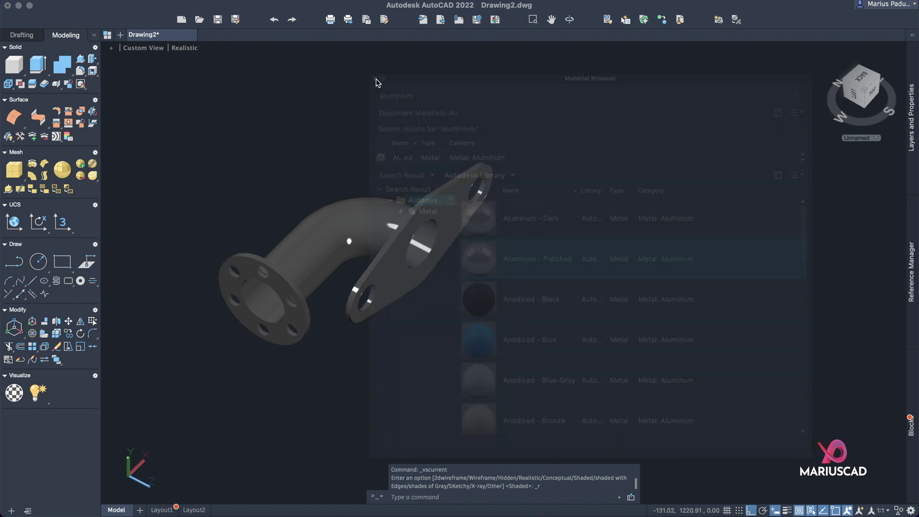